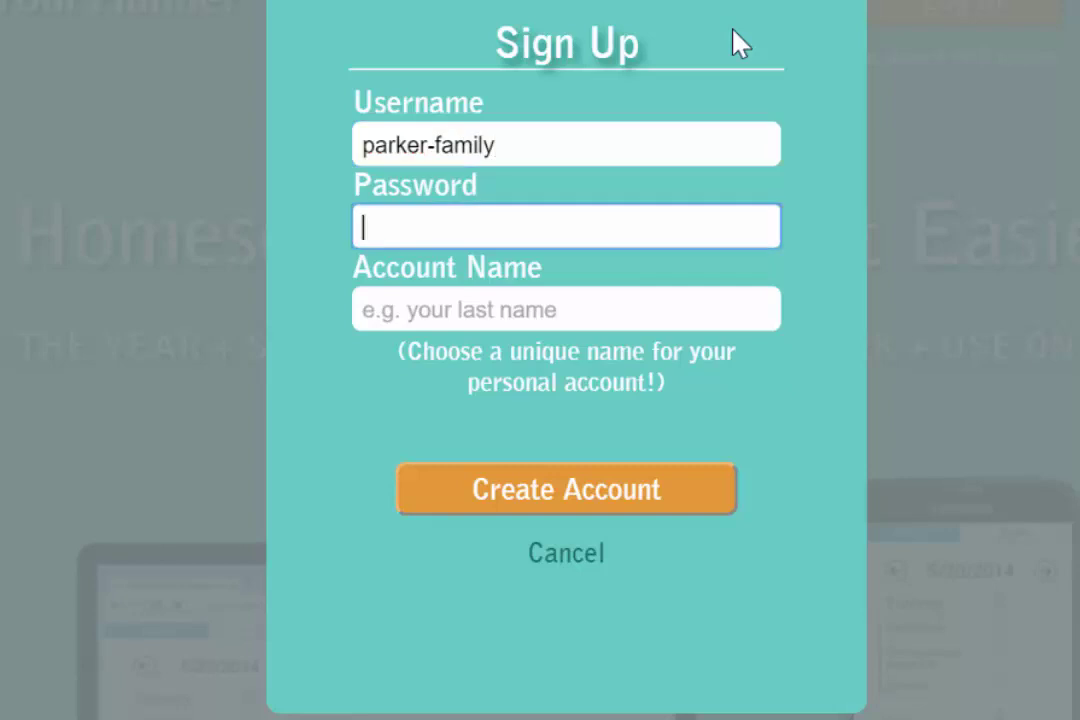
Step: Enter the account password and the family's account name, and create the planner account
type("******")
key("Tab")
type("parker")
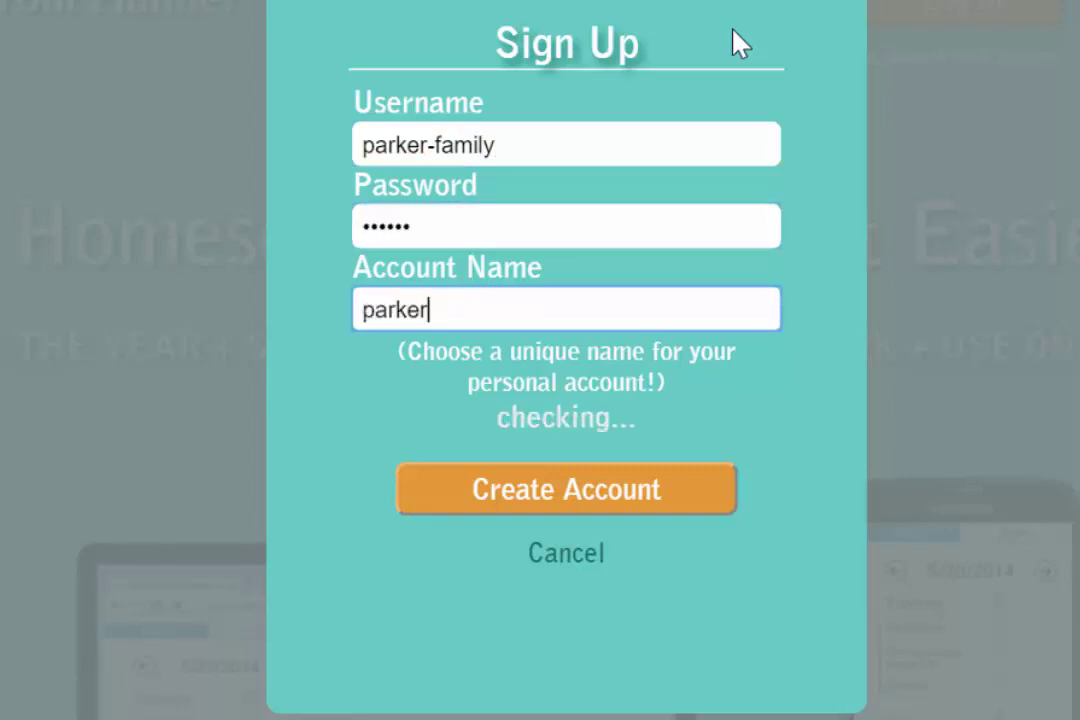
left_click(583, 497)
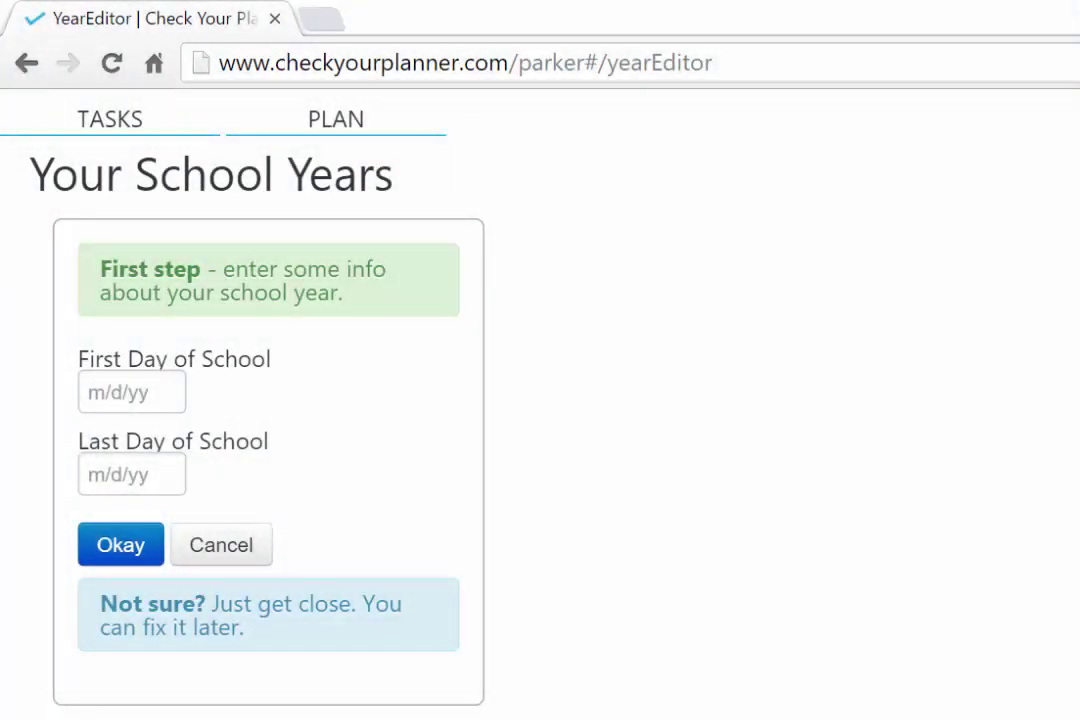
Step: Set the school year to run from 9/1/2016 to 5/5/2017 and confirm it
left_click(169, 391)
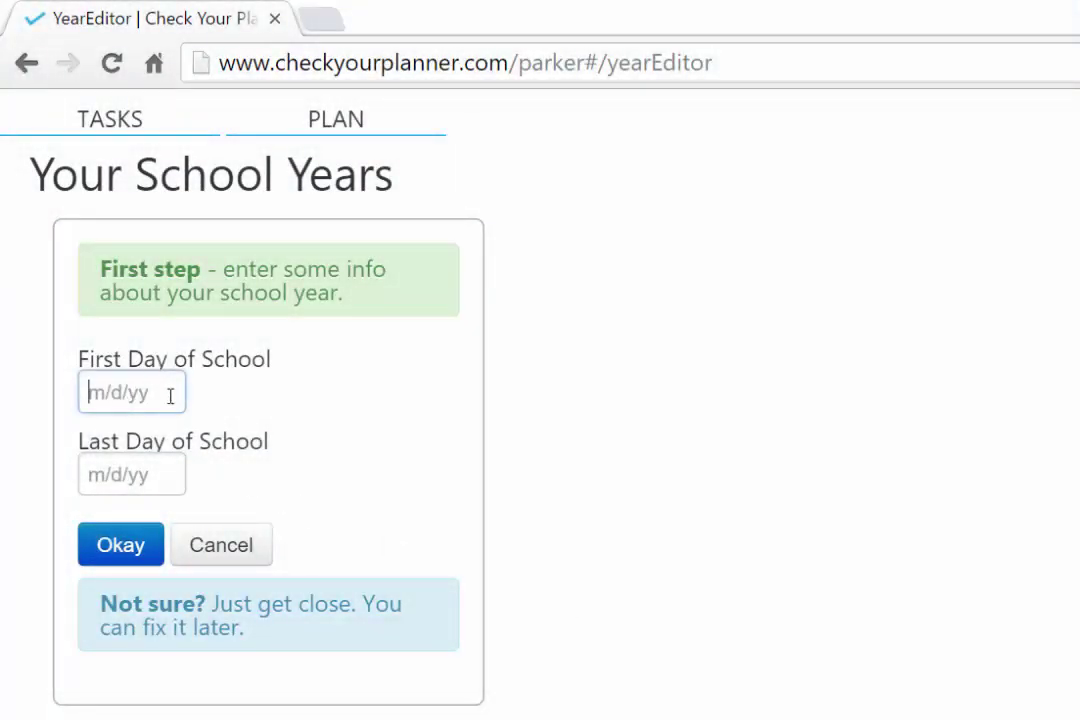
type("9/1/2016")
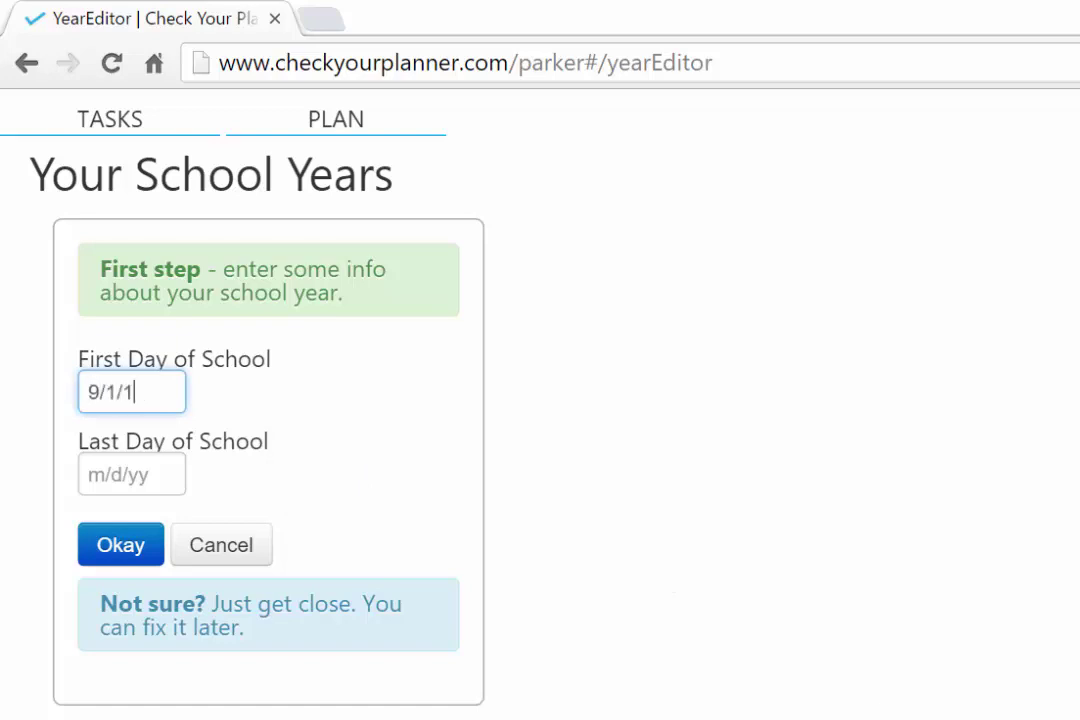
key("Tab")
type("5/5/2017")
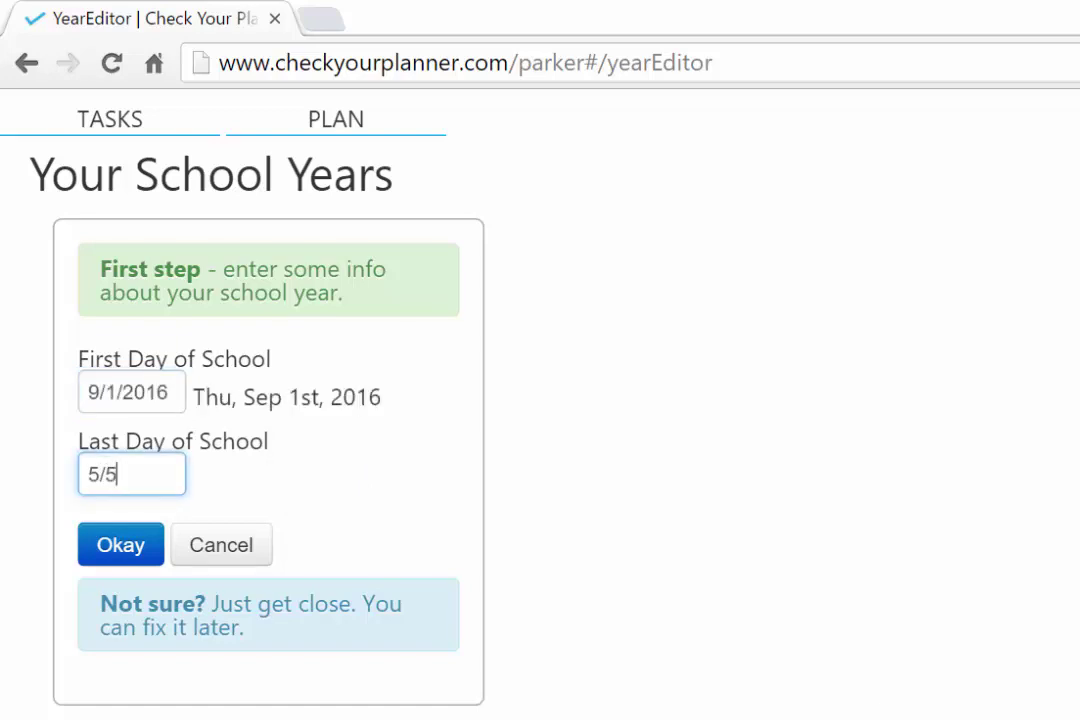
key("Tab")
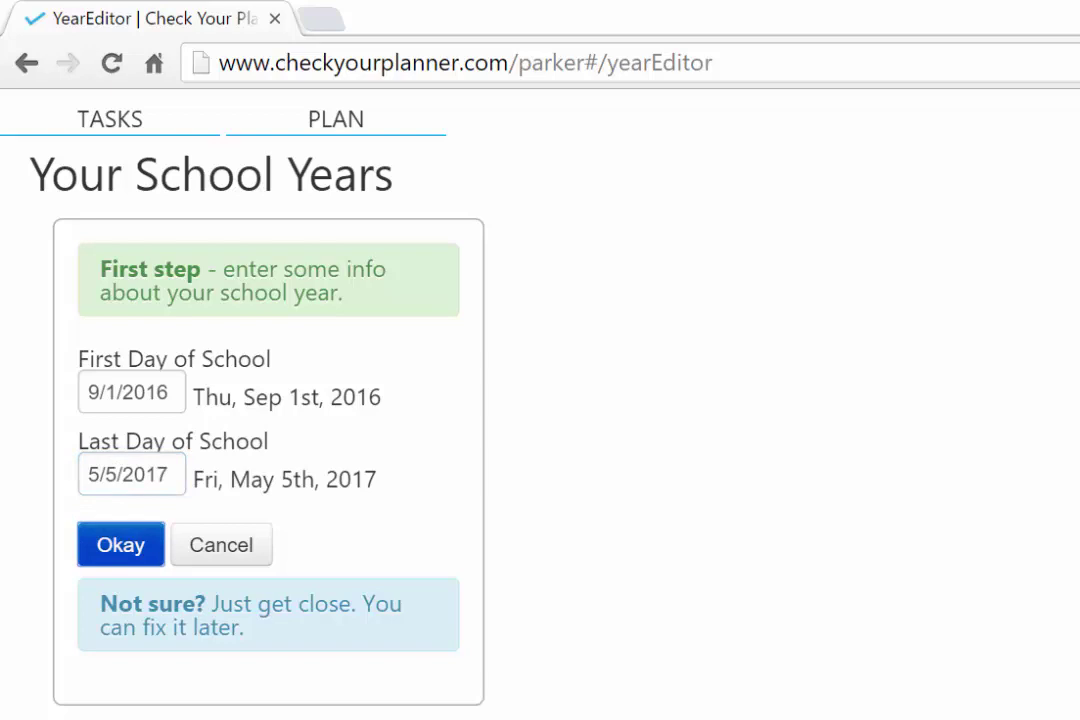
left_click(110, 548)
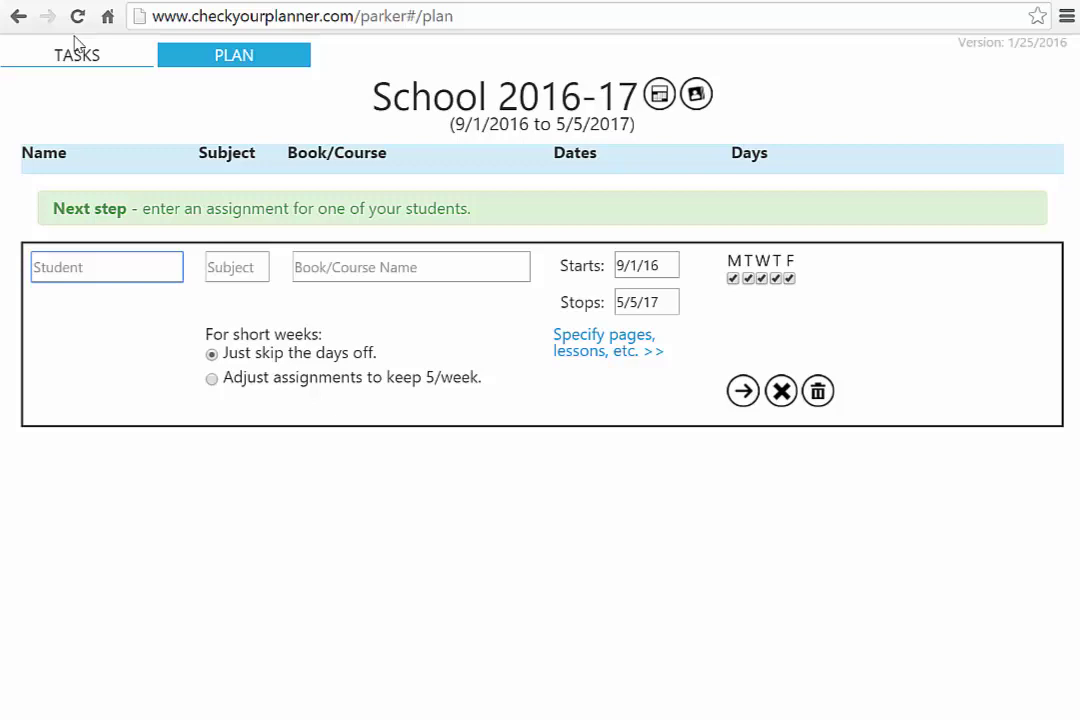
Step: Add the first student's Reading assignment "Read with Mom", keeping the full-year dates and all five weekdays
type("Cami")
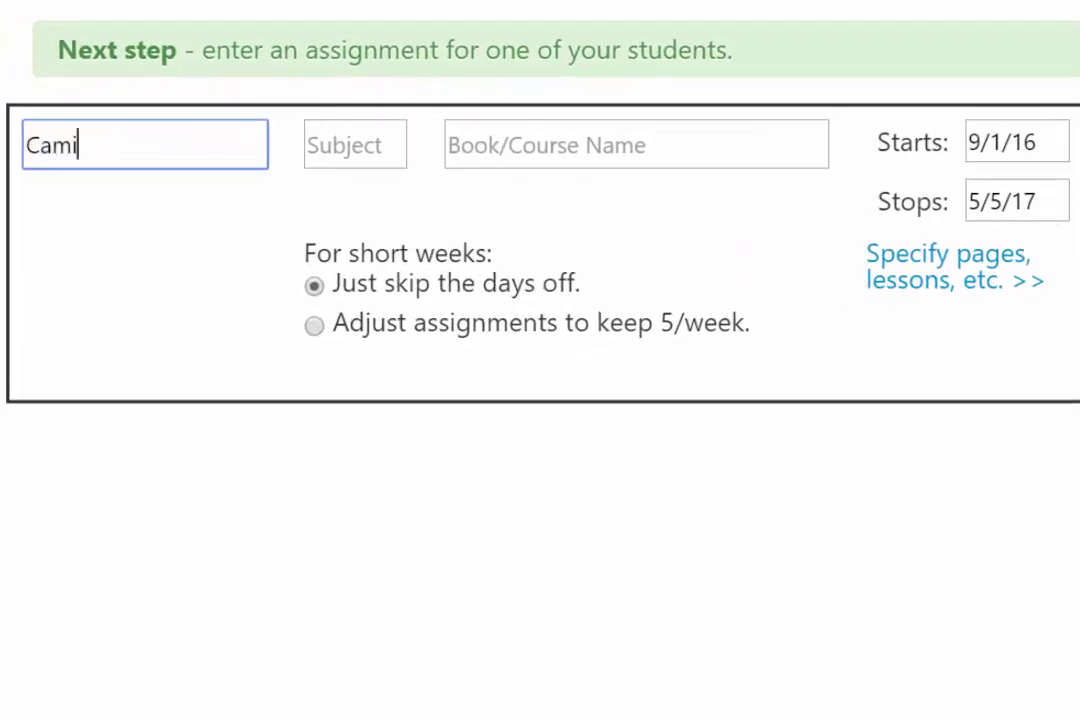
type("lla")
key("Tab")
type("Reading")
key("Tab")
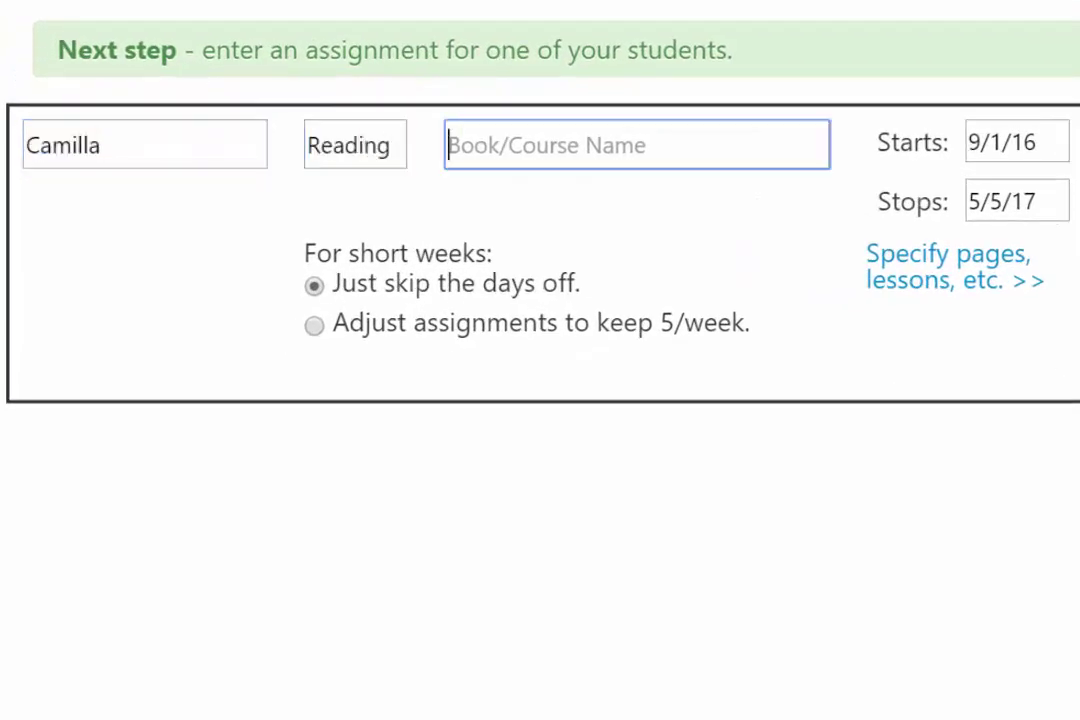
type("Read with Mom")
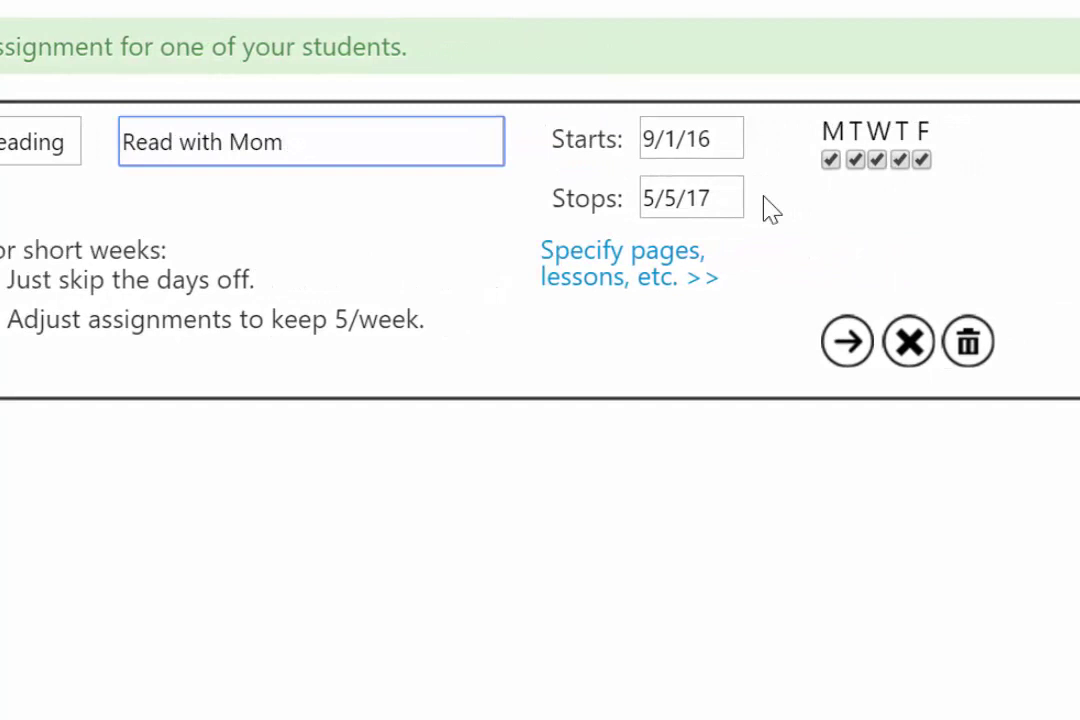
left_click(847, 342)
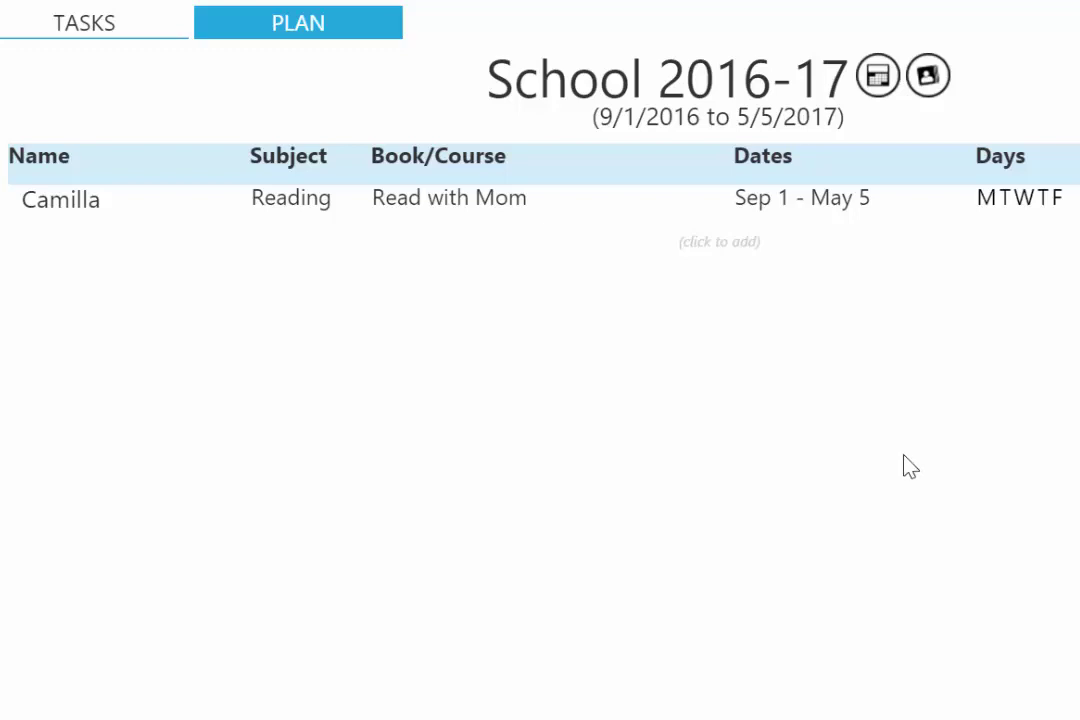
Step: Add a Music assignment "Practice Piano" for the same student, scheduled only on Monday, Wednesday and Friday
left_click(714, 245)
type("Music")
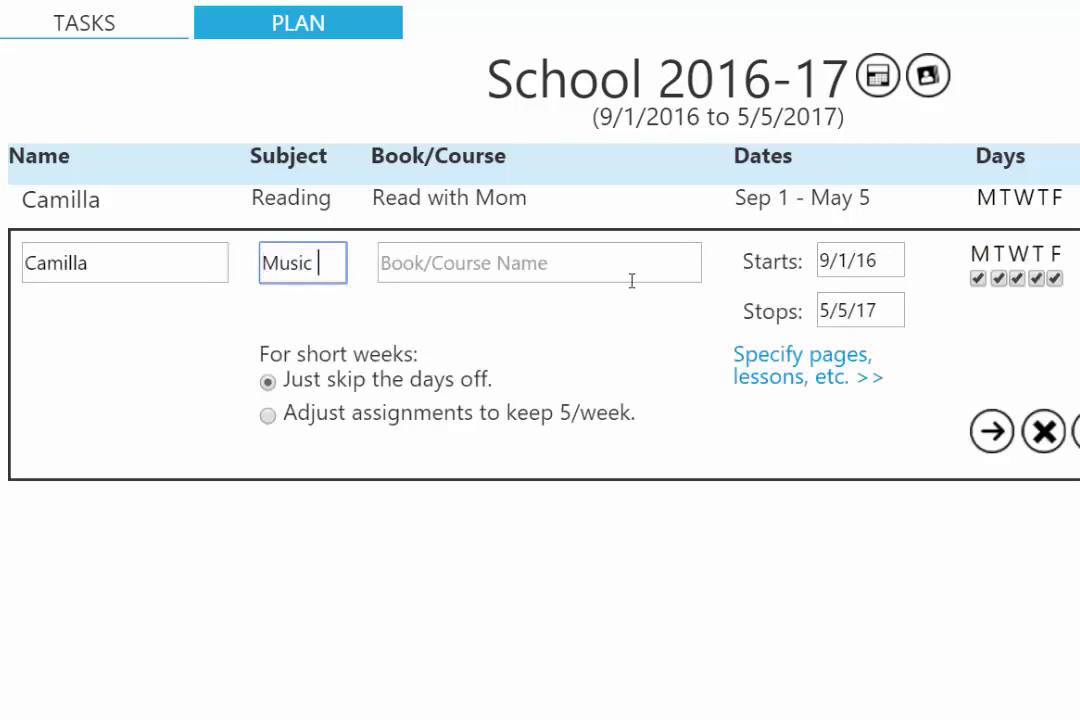
key("Tab")
type("Practice Piano")
key("Tab")
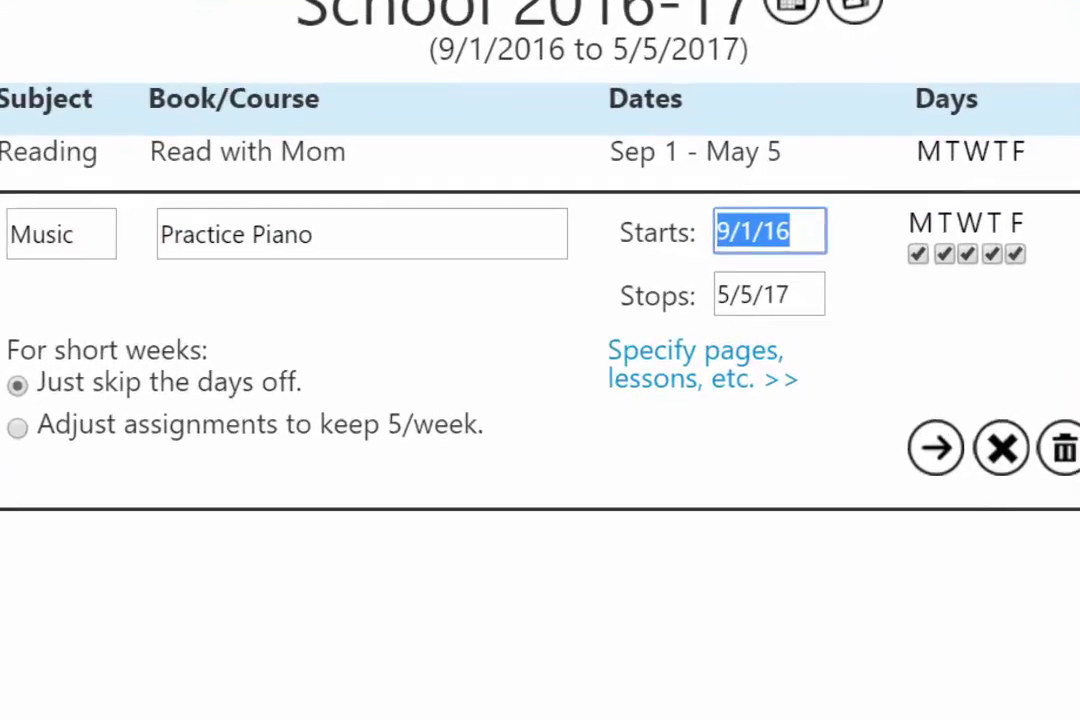
left_click(998, 279)
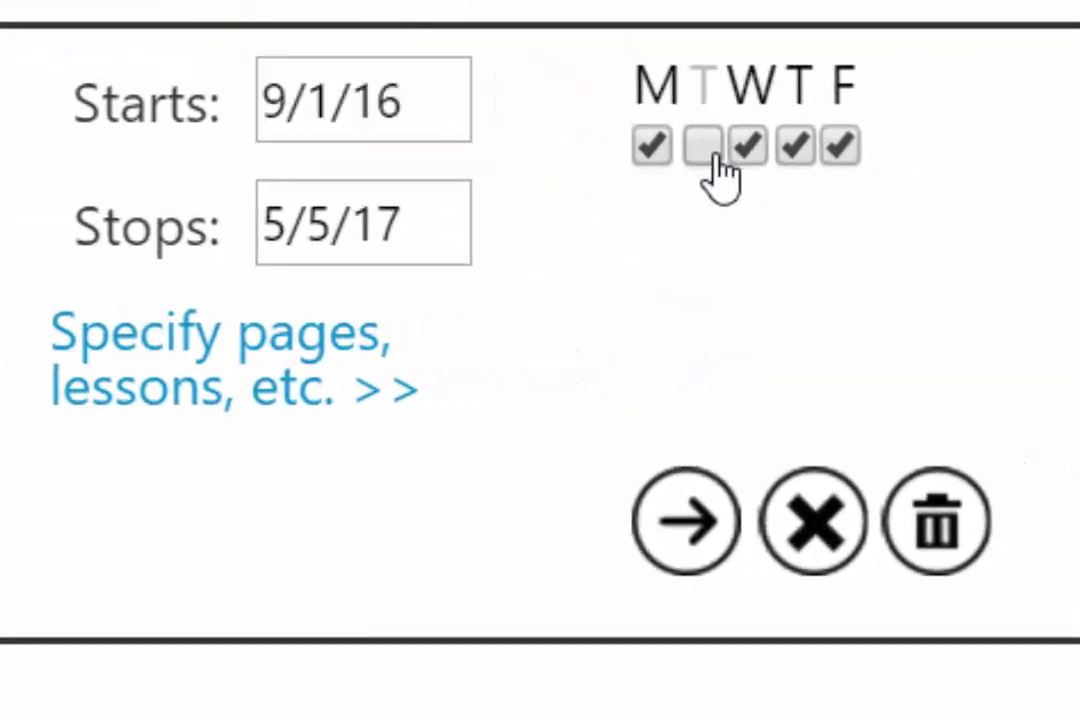
left_click(796, 150)
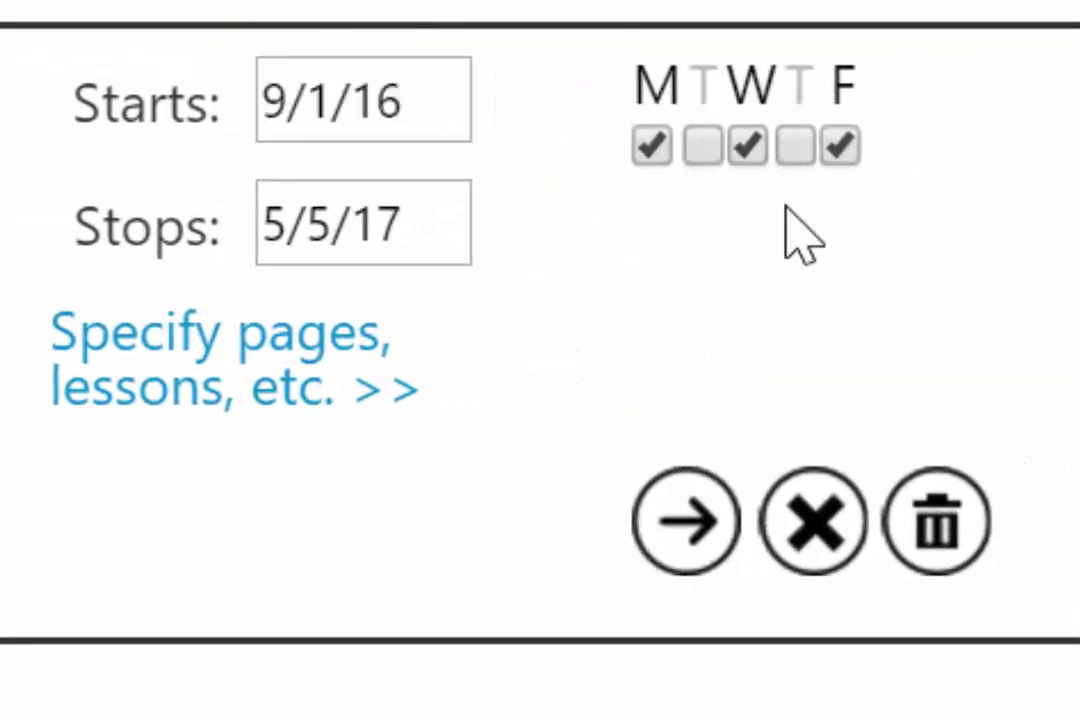
left_click(686, 521)
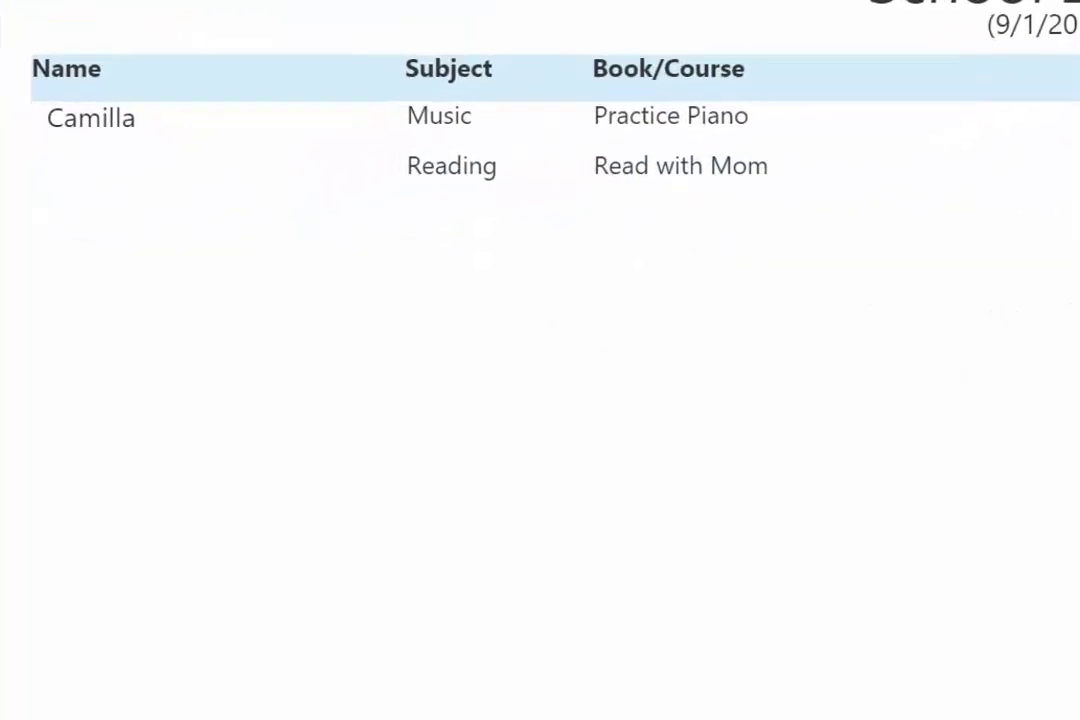
Step: Start an assignment for a new student, entering the student's name, subject Science and course "Apologia Biology"
left_click(540, 199)
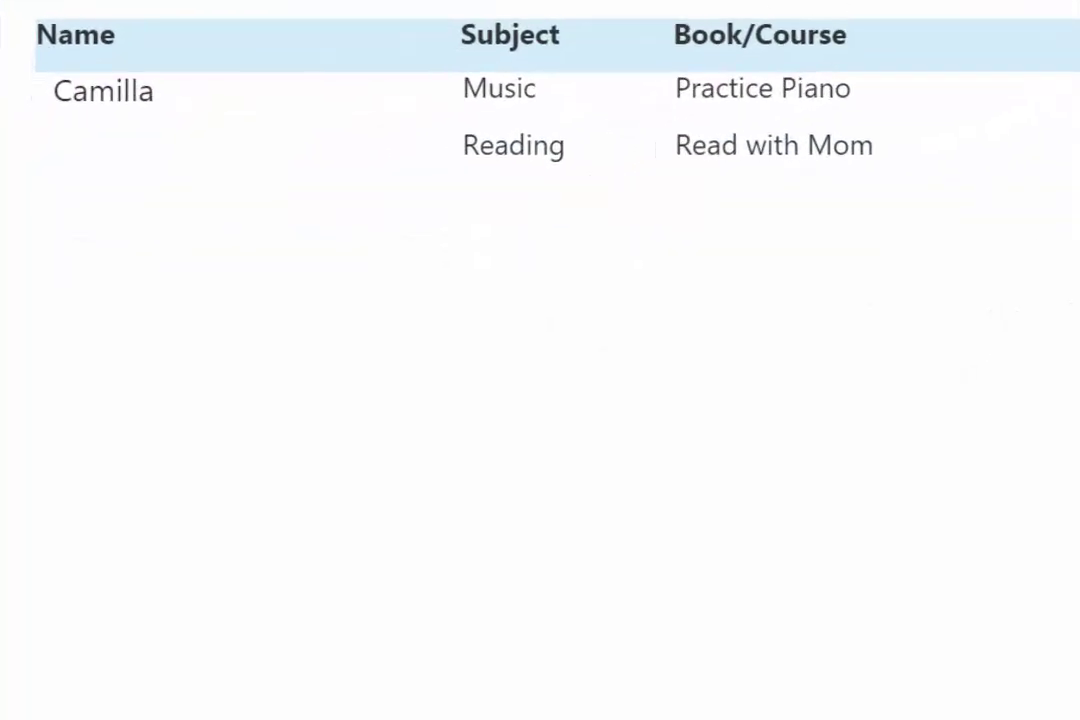
key("shift+Tab")
type("Matthew")
key("Tab")
type("Science")
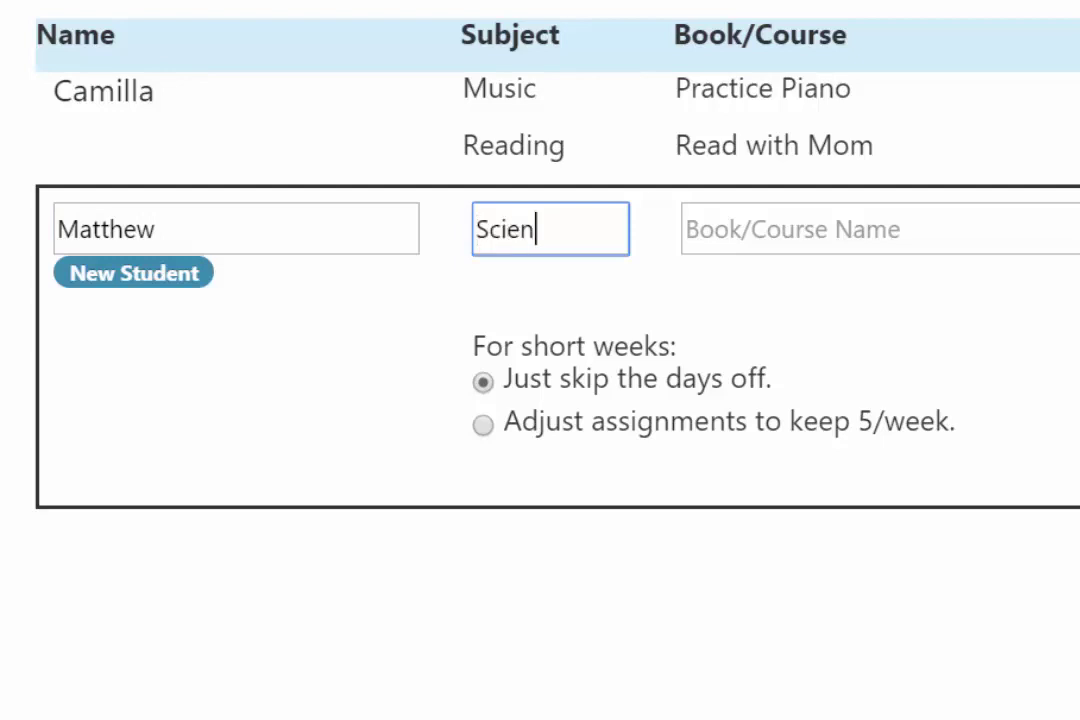
key("Tab")
type("Apologia Biology")
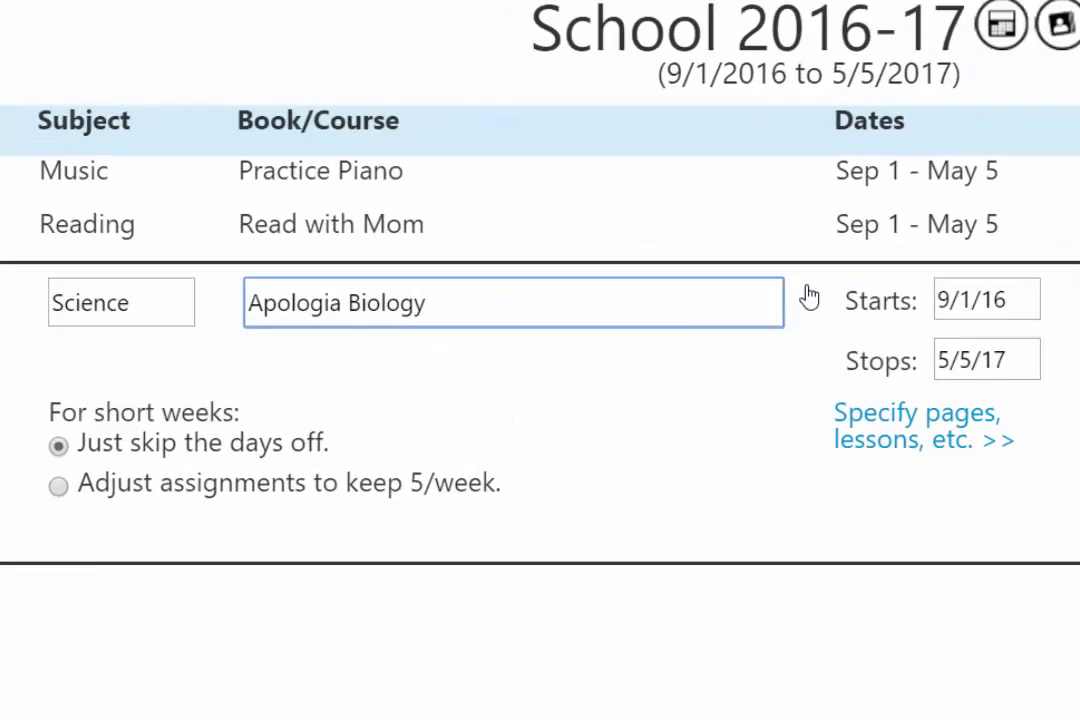
Step: Specify the Biology course's first three daily lessons as "pages 1-6", "pages 6-11" and "pages 12-18"
left_click(657, 484)
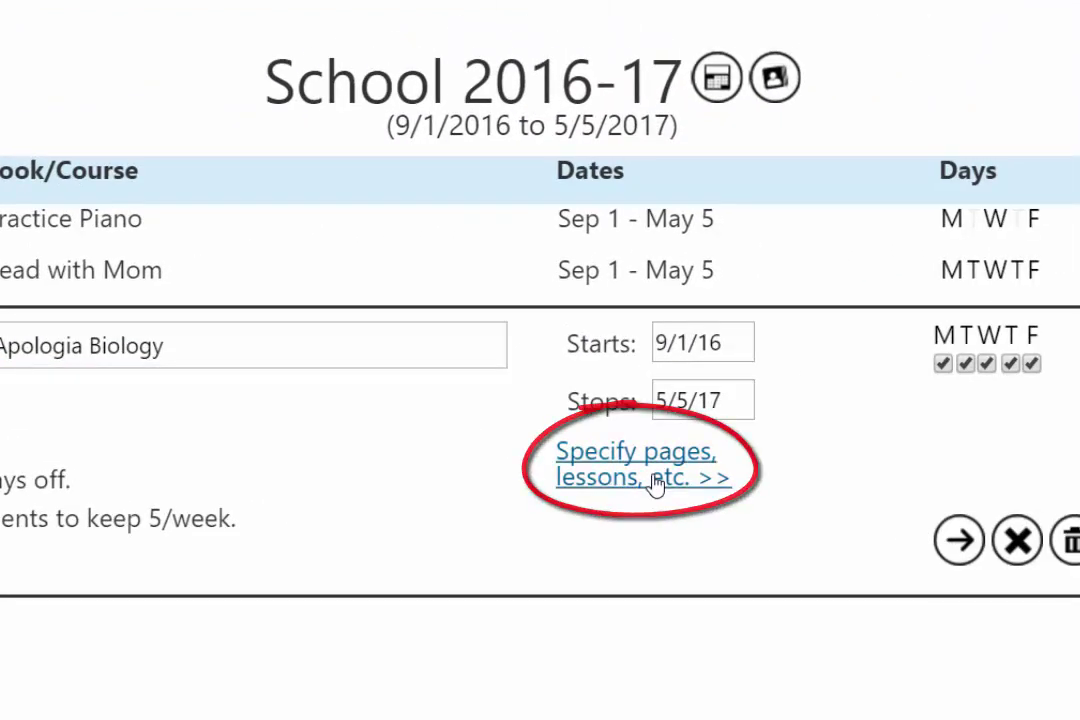
left_click(657, 484)
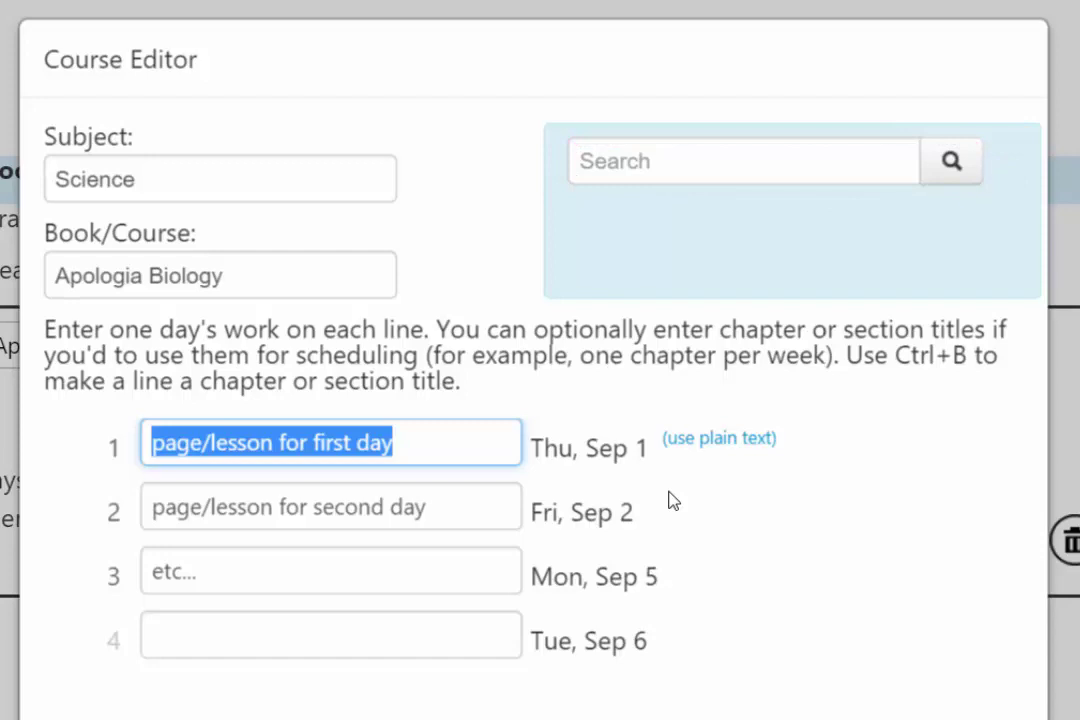
type("pages 1-6")
key("Tab")
type("pages ")
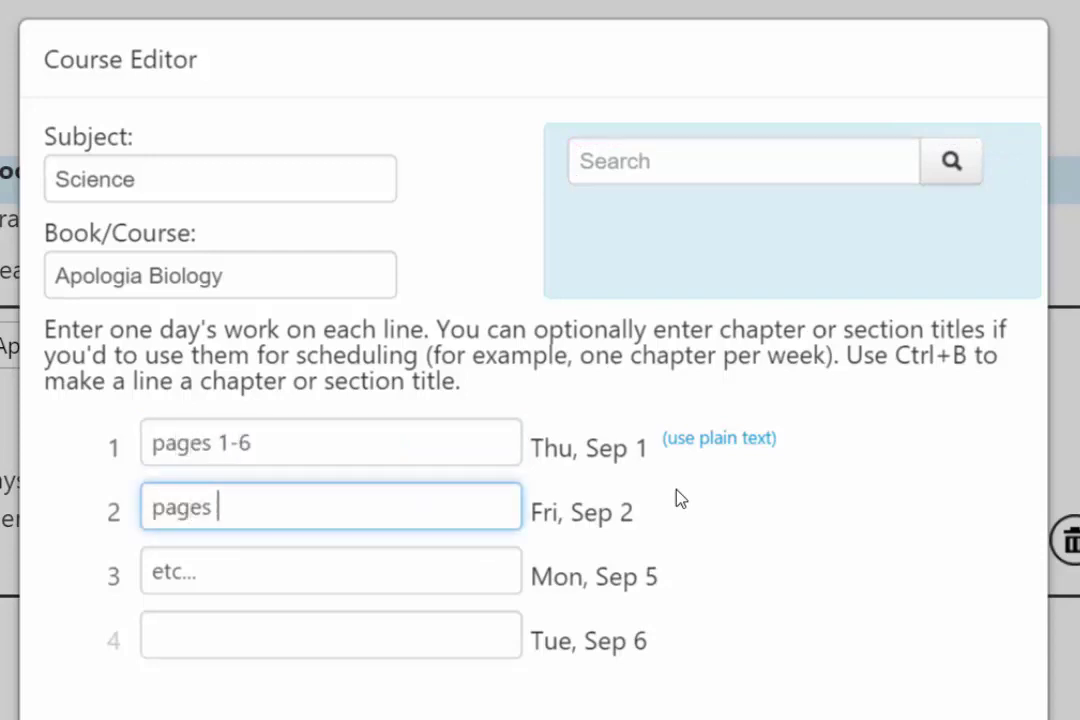
type("6-11")
key("Tab")
type("pages 12-18")
key("Tab")
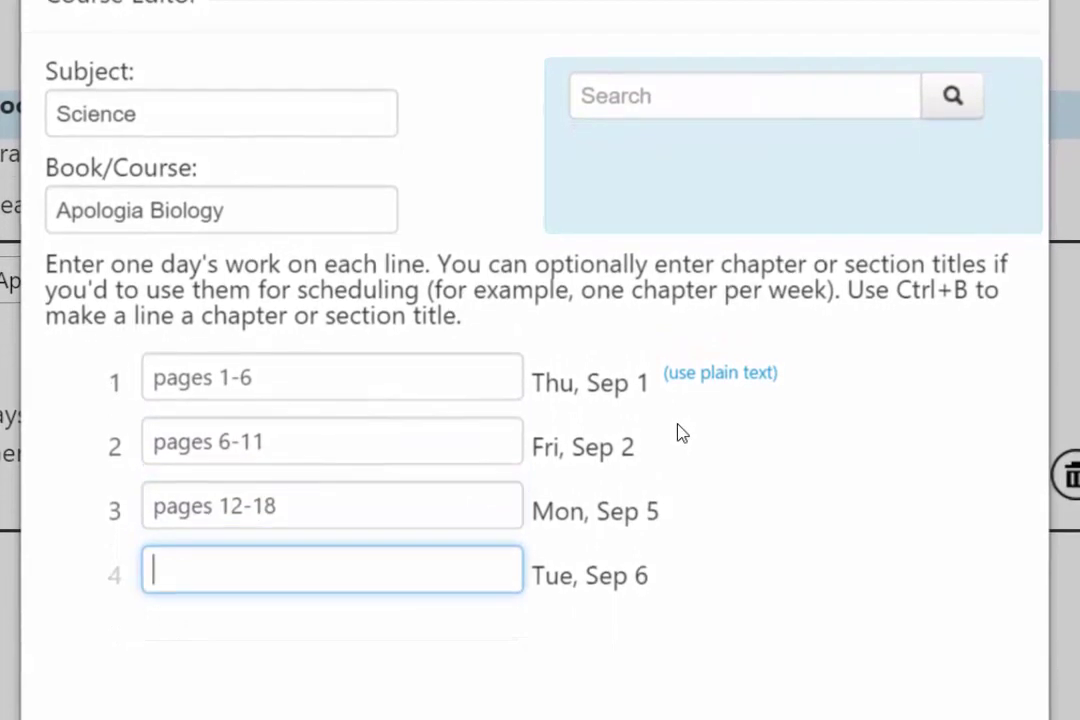
Step: Add daily lessons "Experiment 1.1", "Module 1 Study Guide", "Module 1 Test" and "pages 37-41", and save the Biology assignment
type("Experiment 1.1")
key("Tab")
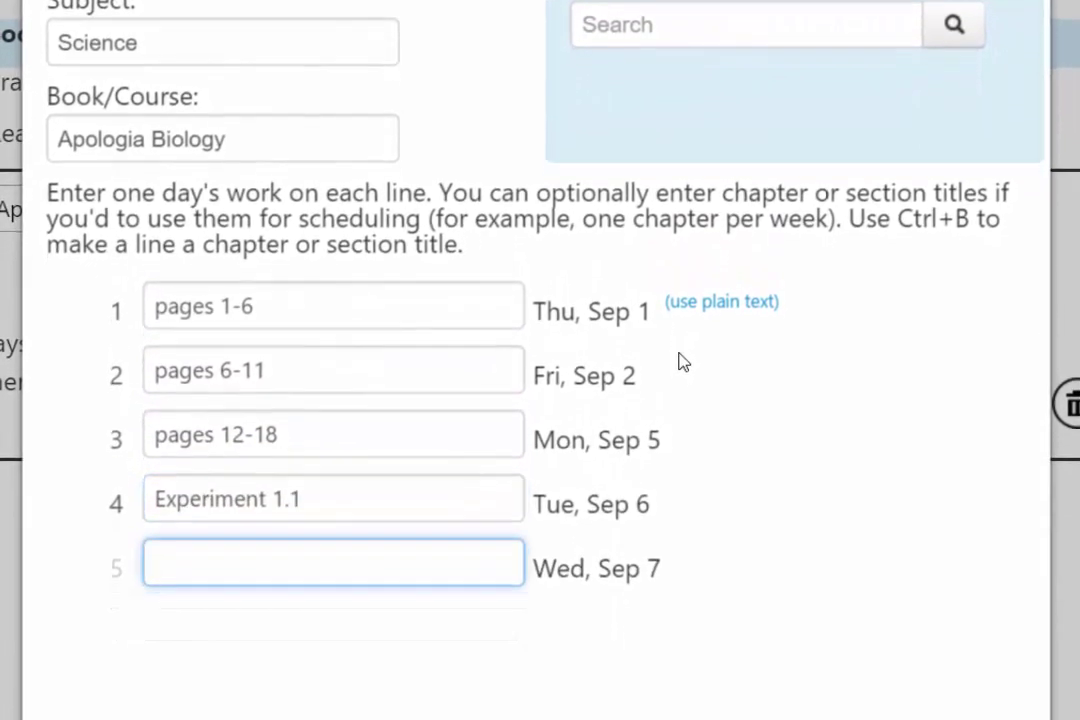
type("Module 1 Study Guide")
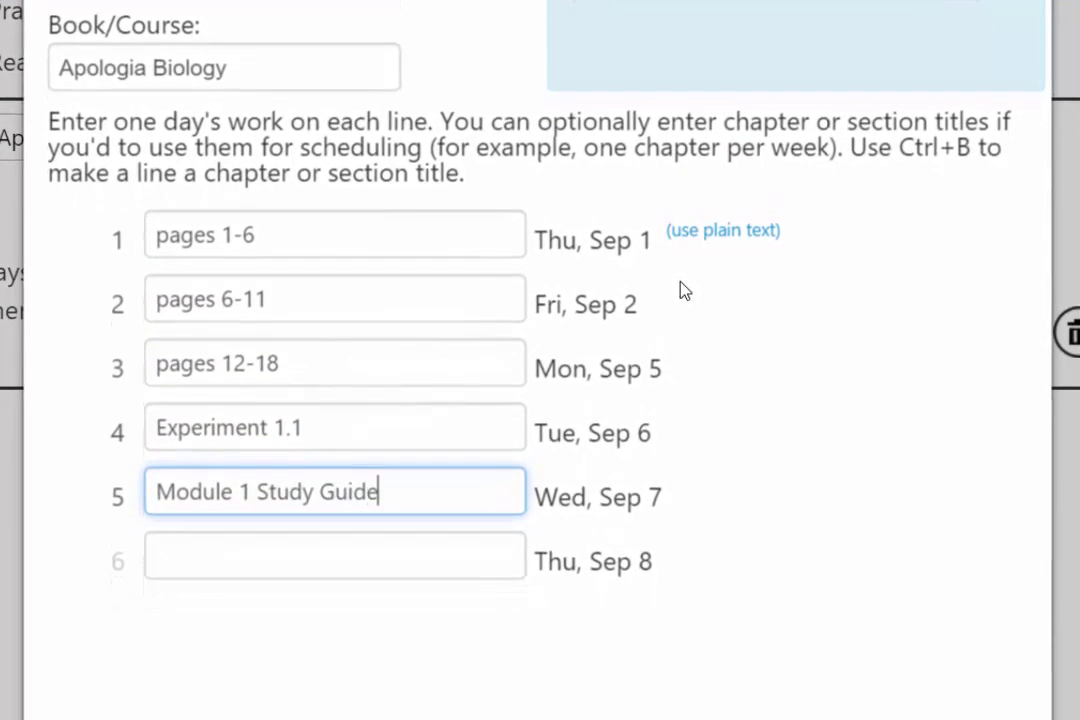
key("Tab")
type("Module 1 Test")
key("Tab")
type("page")
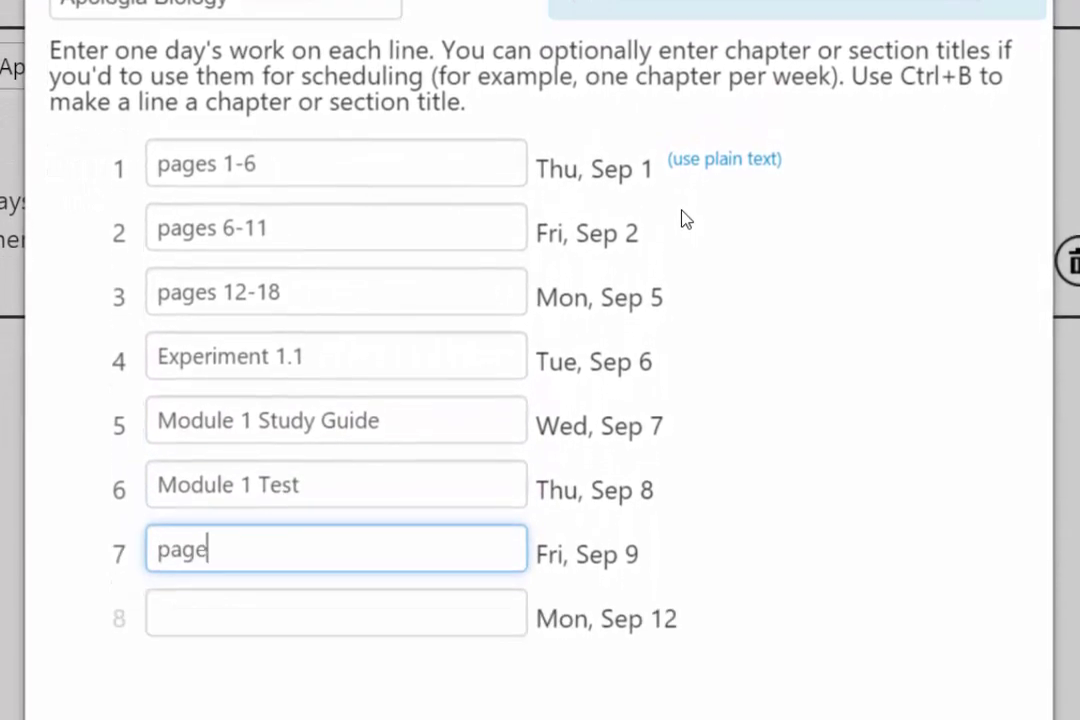
type("s 37-41")
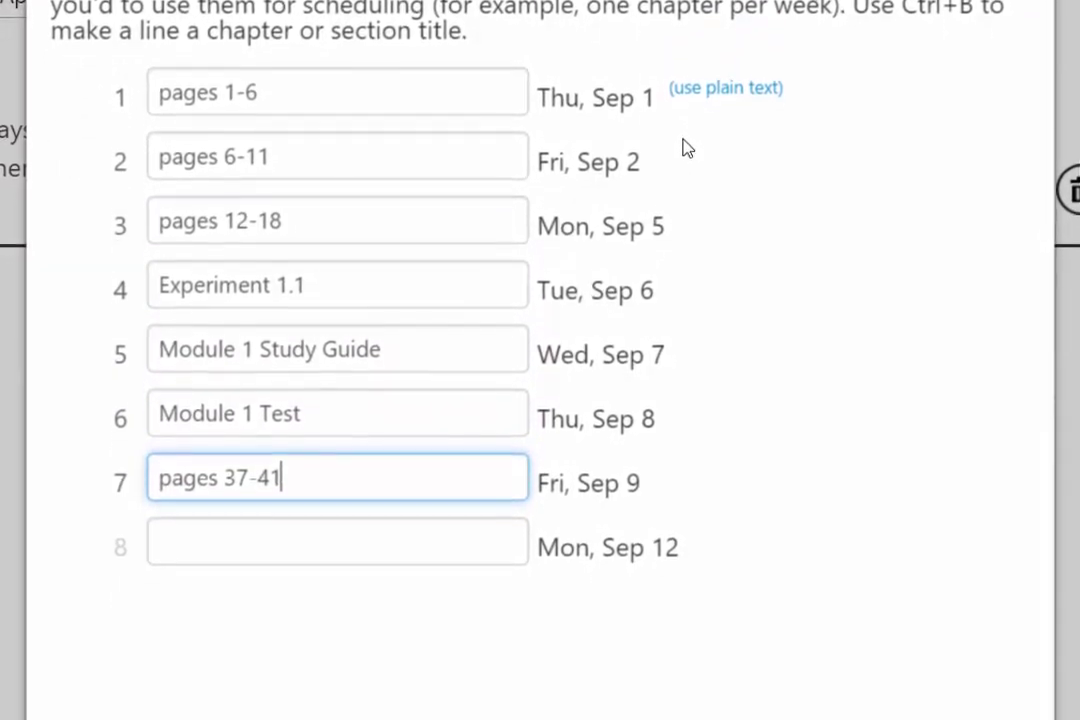
key("Tab")
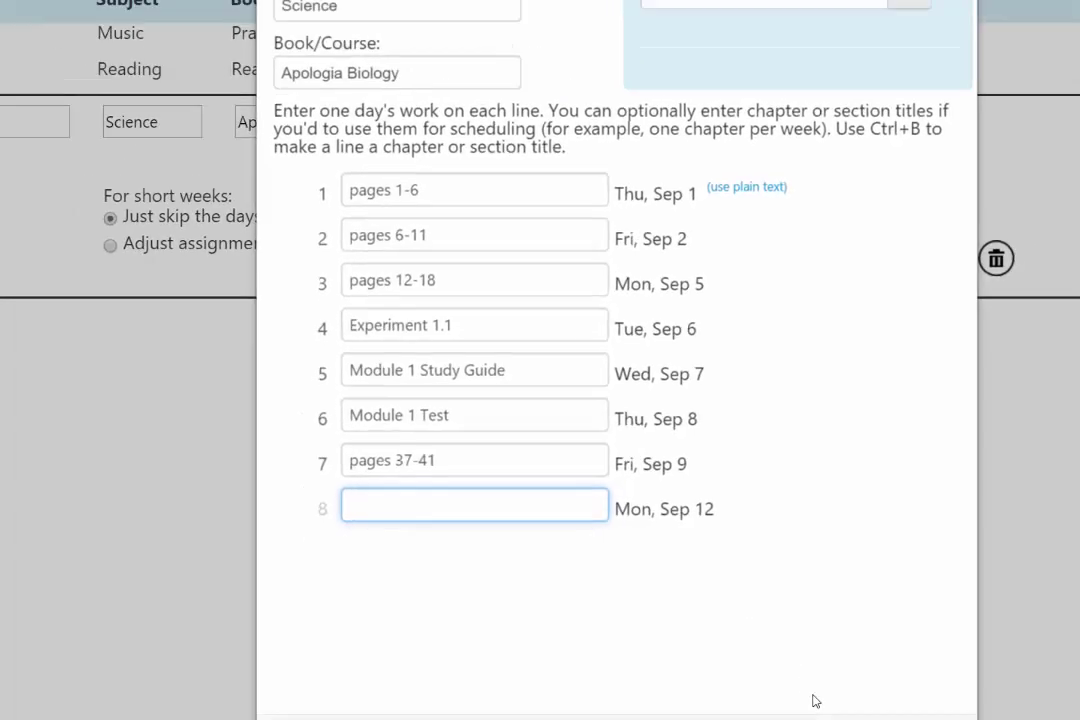
left_click(822, 719)
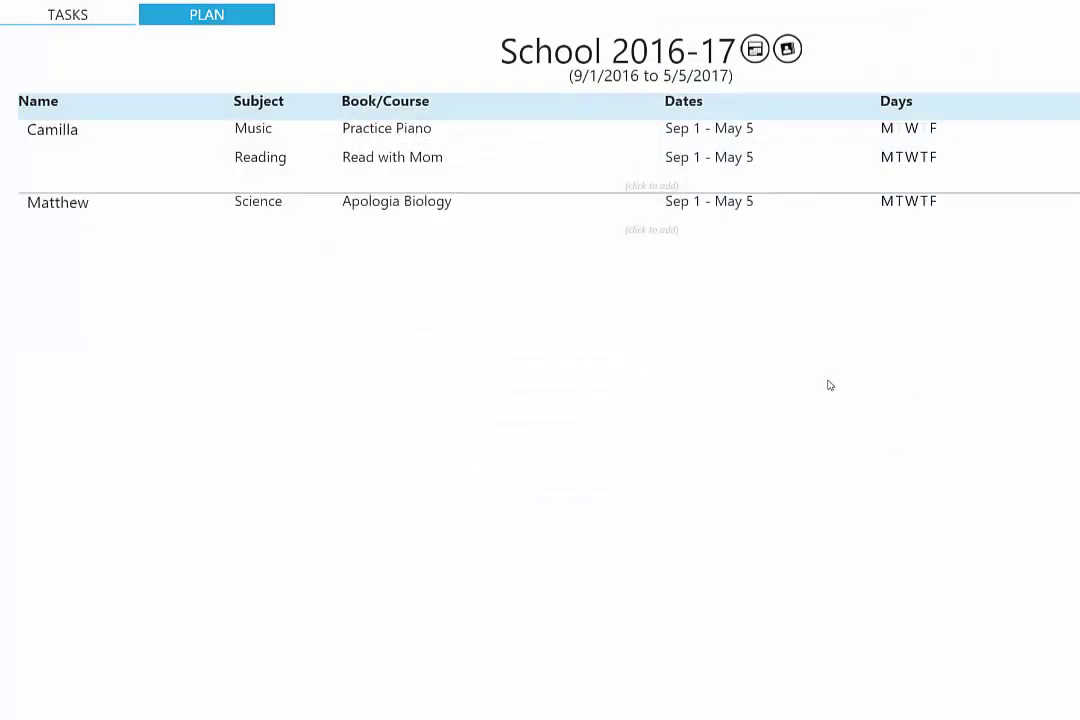
Step: In the daily task list, mark the second student's "Dangerous Book for Boys - 2 pgs" reading as done and approve it
left_click(65, 14)
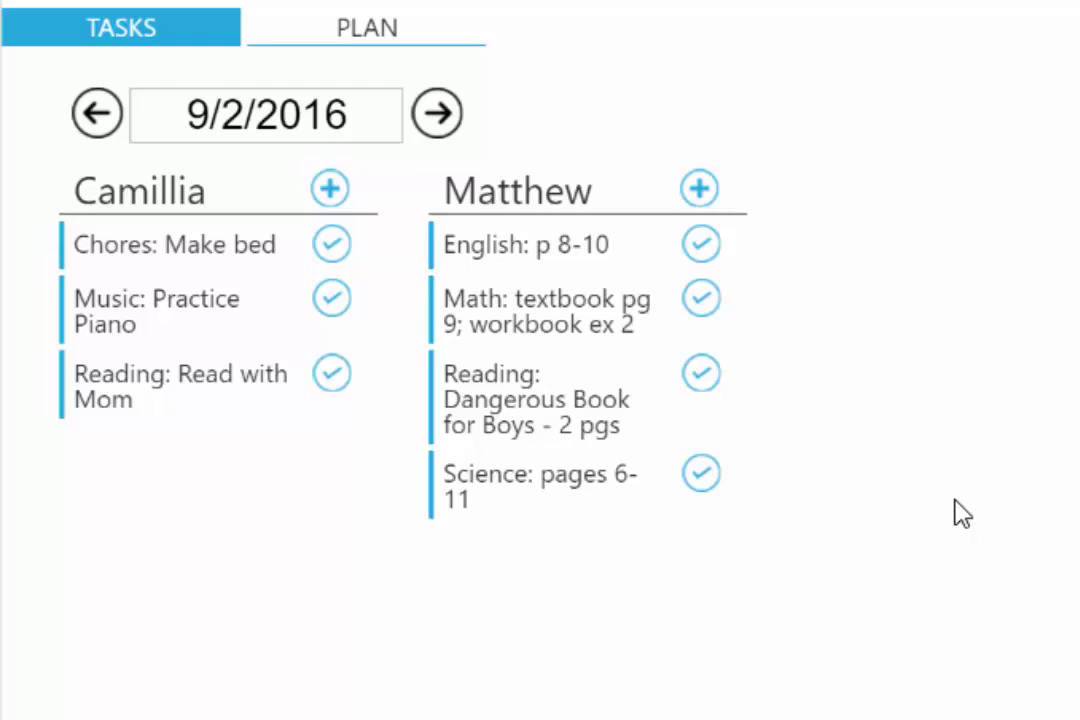
left_click(703, 384)
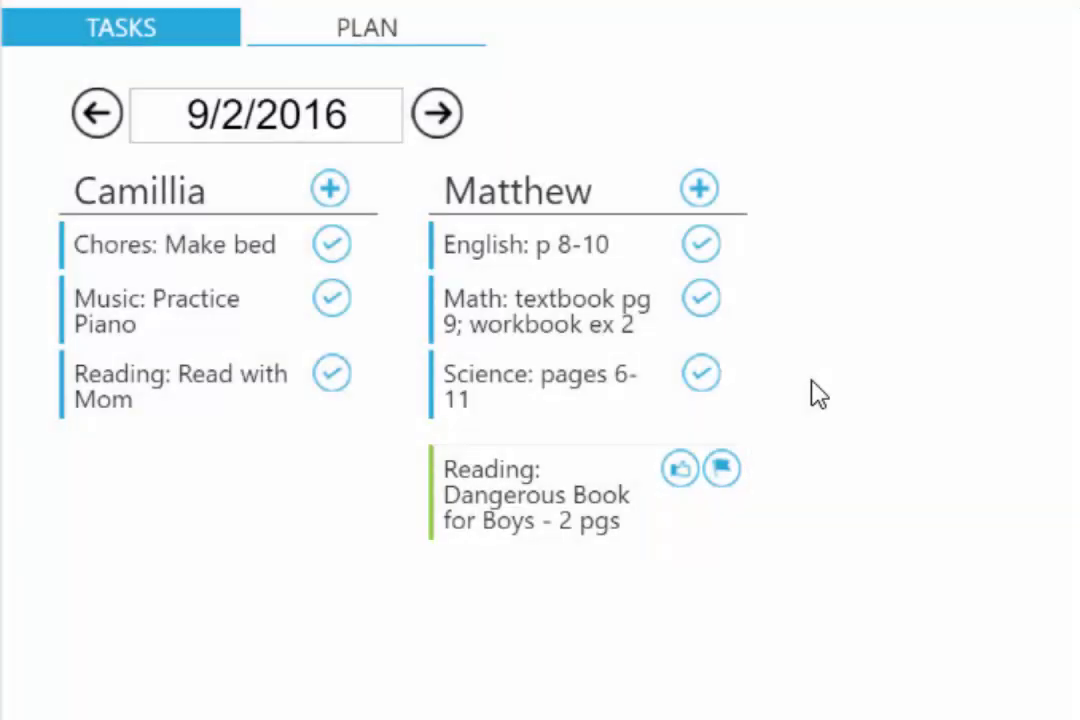
left_click(681, 470)
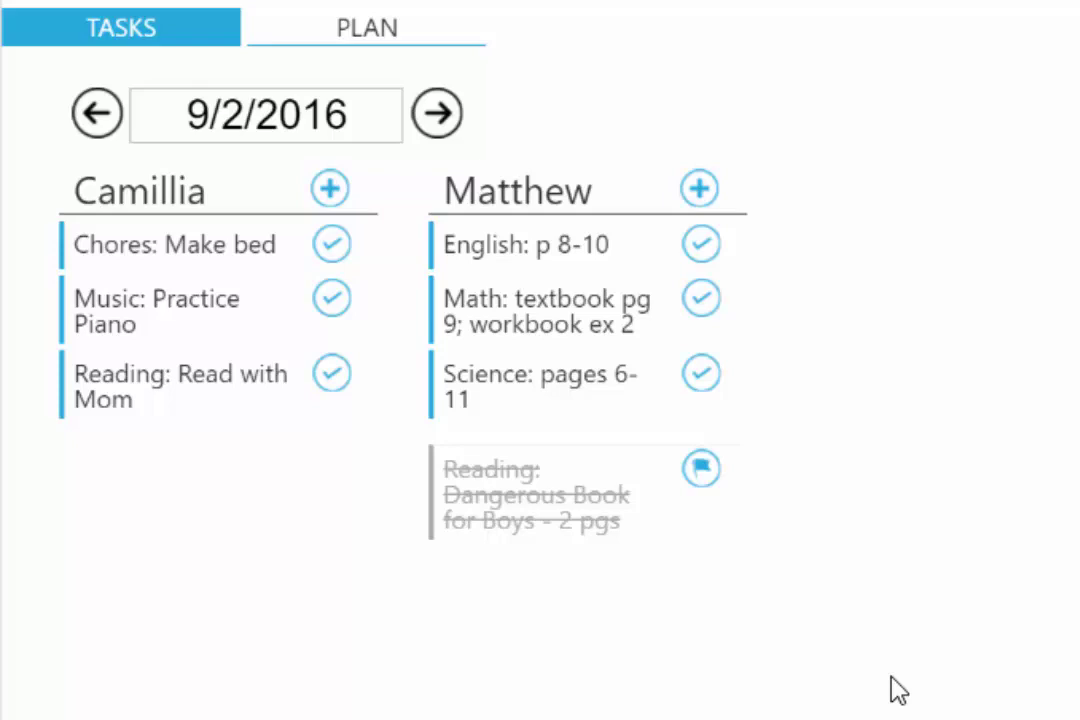
Step: Mark the second student's Math and Science tasks as done, approve Science, and flag Math for rework before marking it done again
left_click(701, 298)
left_click(700, 300)
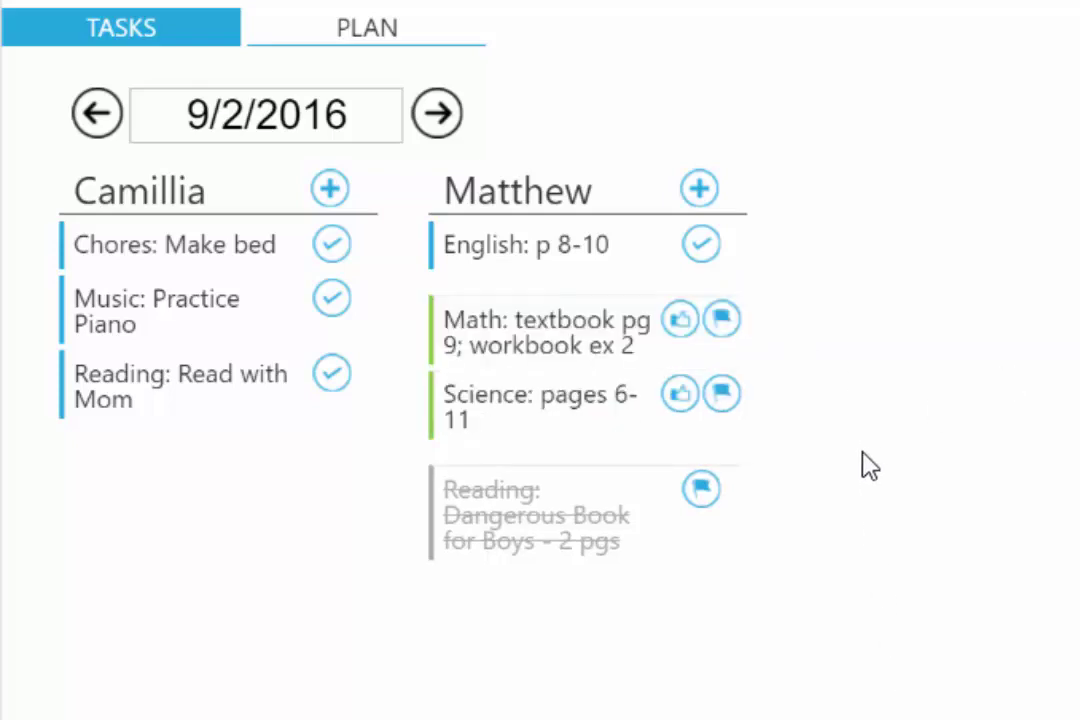
left_click(681, 394)
left_click(720, 320)
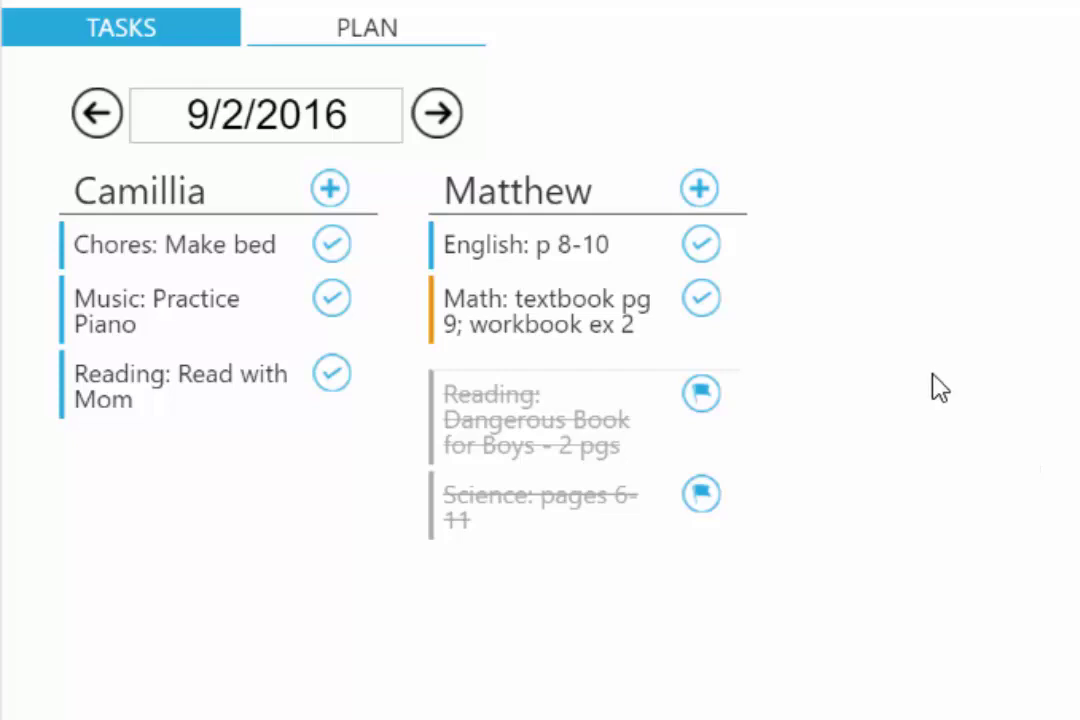
left_click(701, 298)
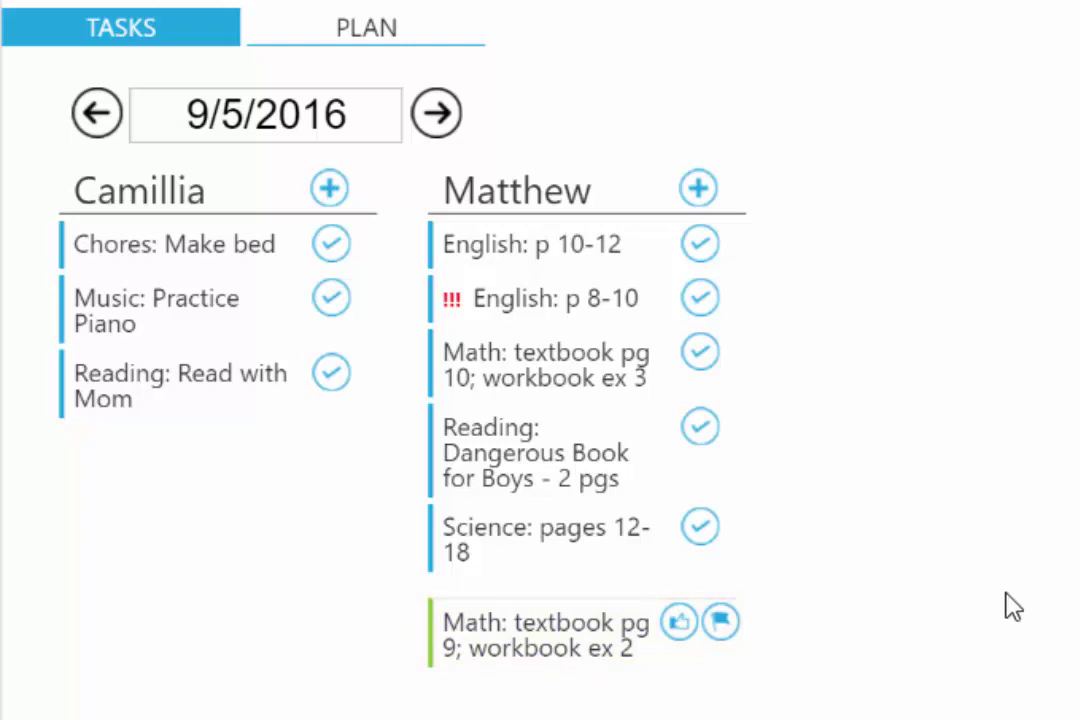
Step: Review the second student's scheduled Math assignments for October 12, October 28 and January 13 in the details of the "textbook pg 10; workbook ex 3" task
left_click(556, 386)
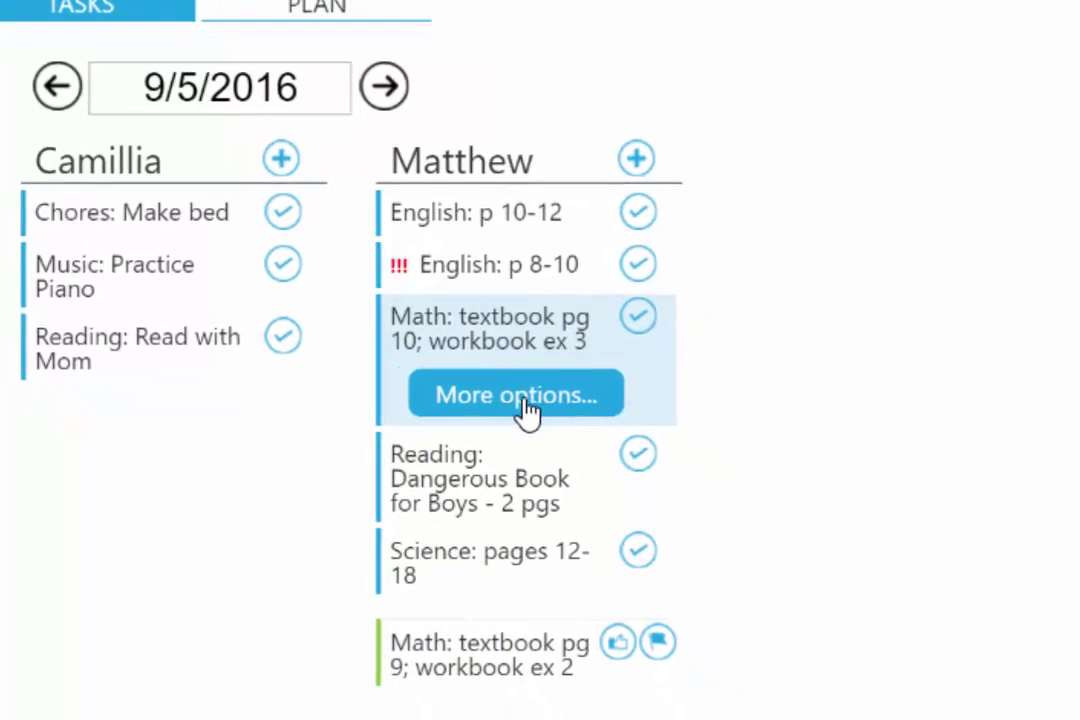
left_click(576, 436)
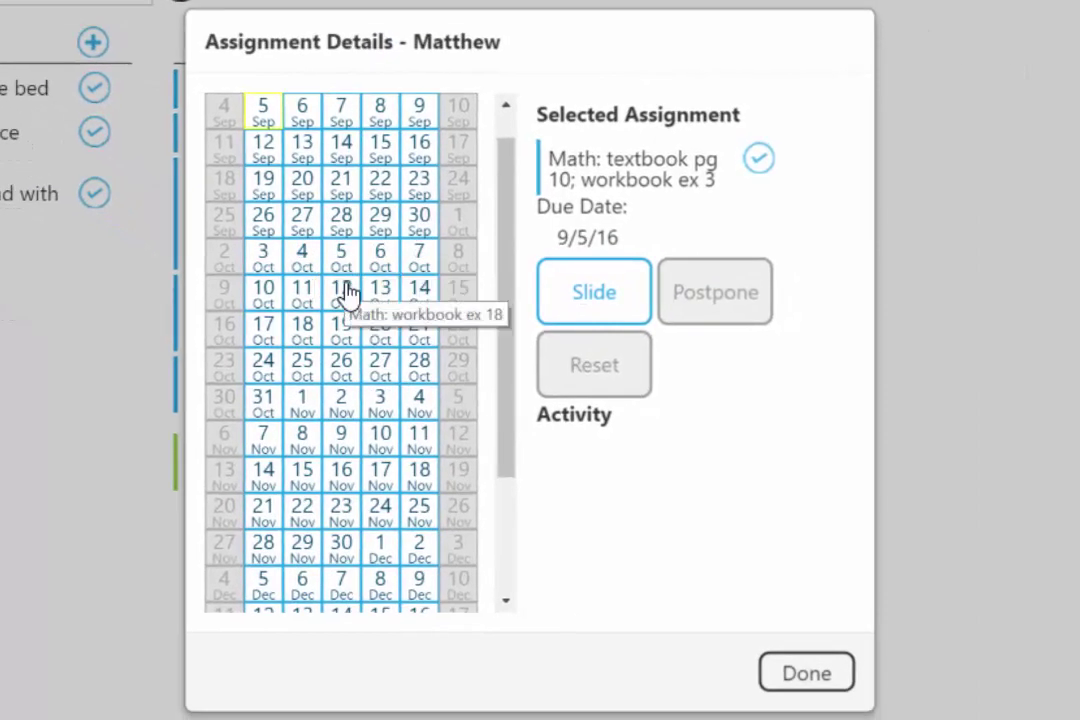
left_click(343, 292)
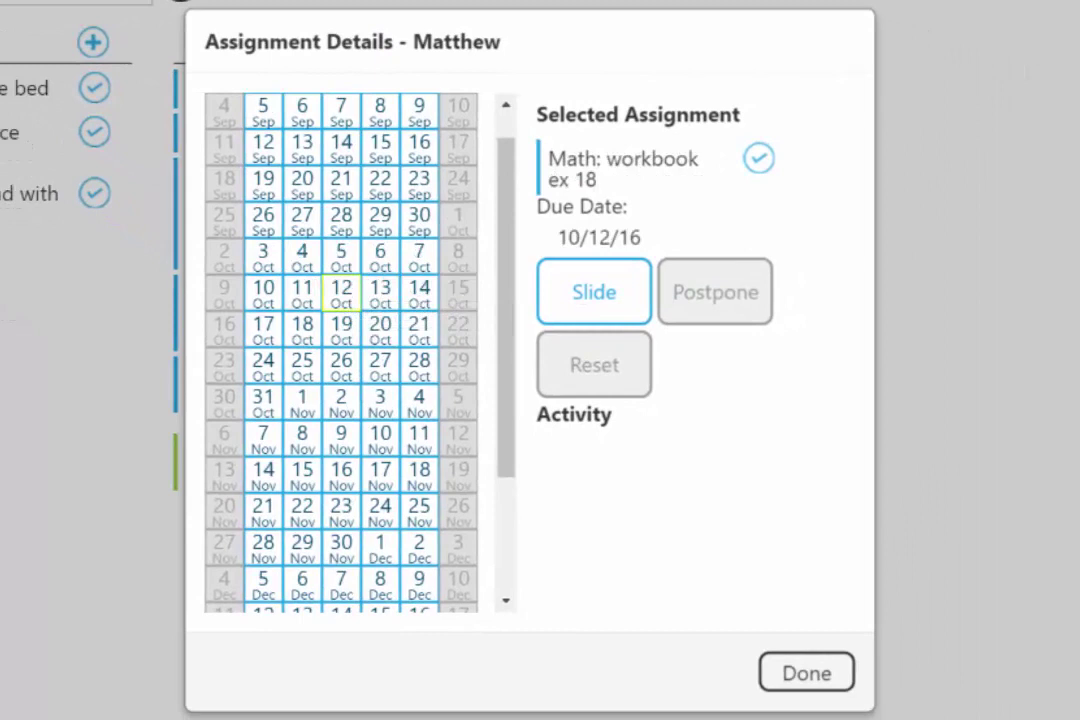
left_click(422, 372)
scroll(497, 445, "down", 2)
left_click_drag(497, 445, 494, 514)
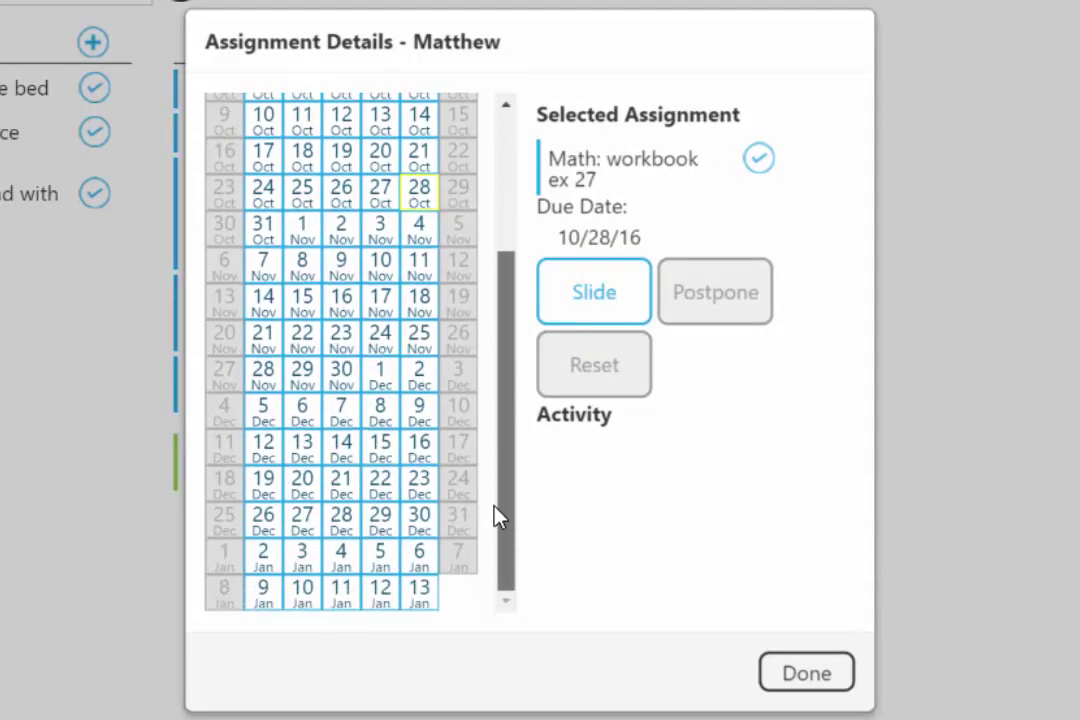
left_click(420, 592)
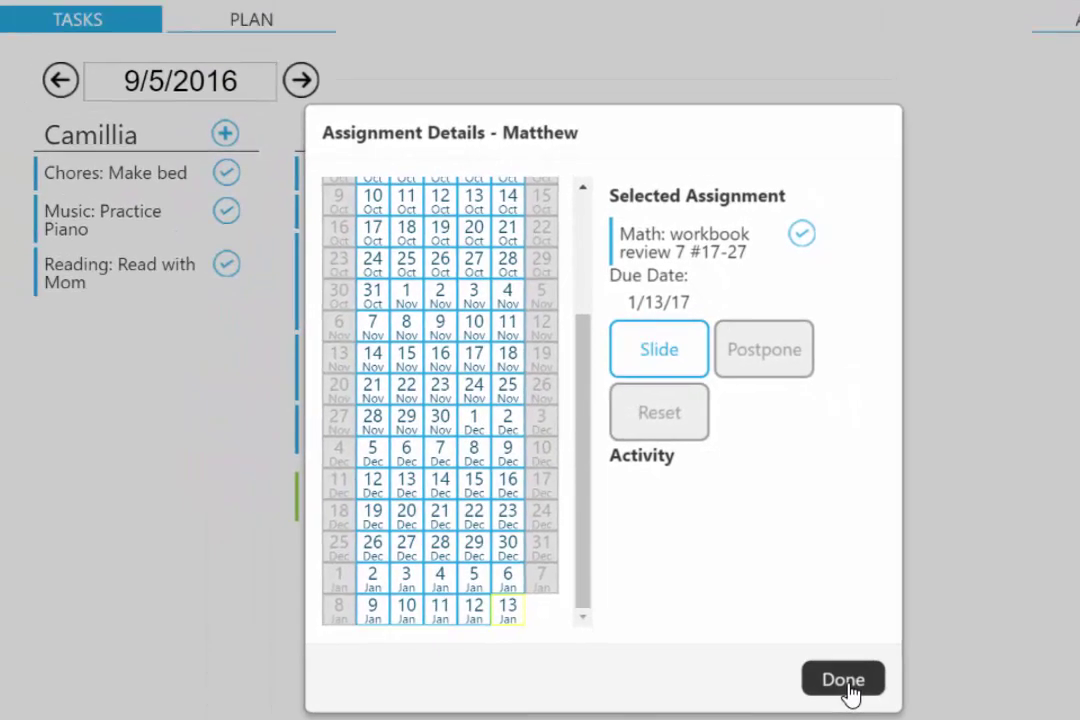
left_click(843, 680)
Step: In the School 2016-17 plan's school calendar, mark November 23, 24 and 25 as days without school and save the calendar
left_click(262, 28)
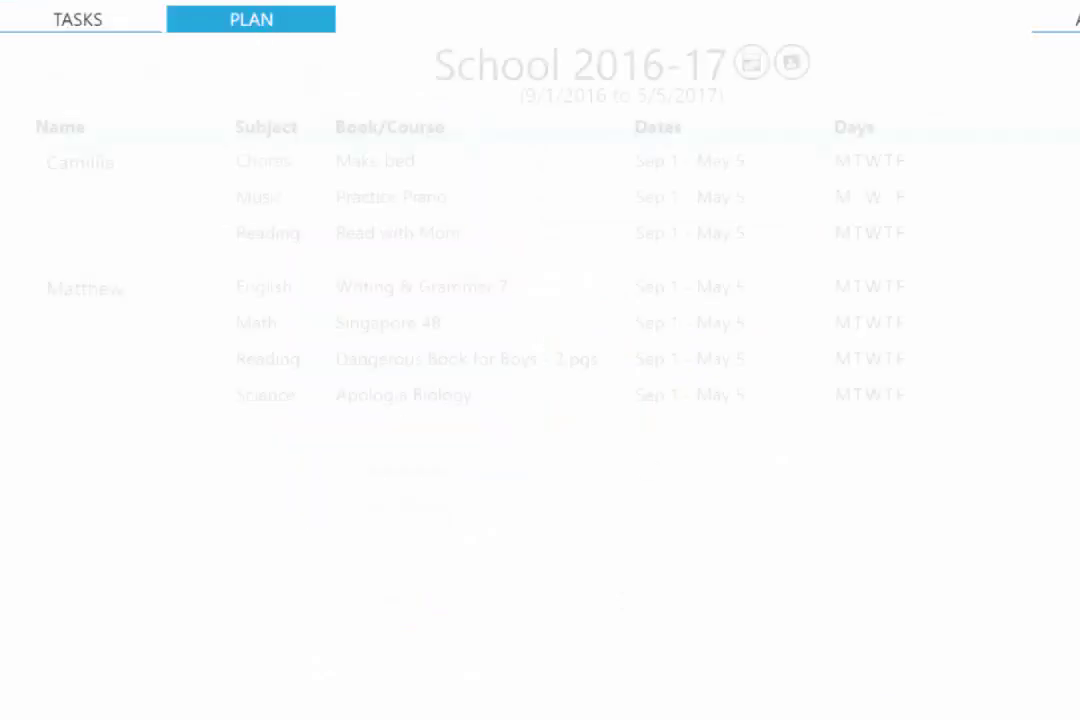
left_click(729, 64)
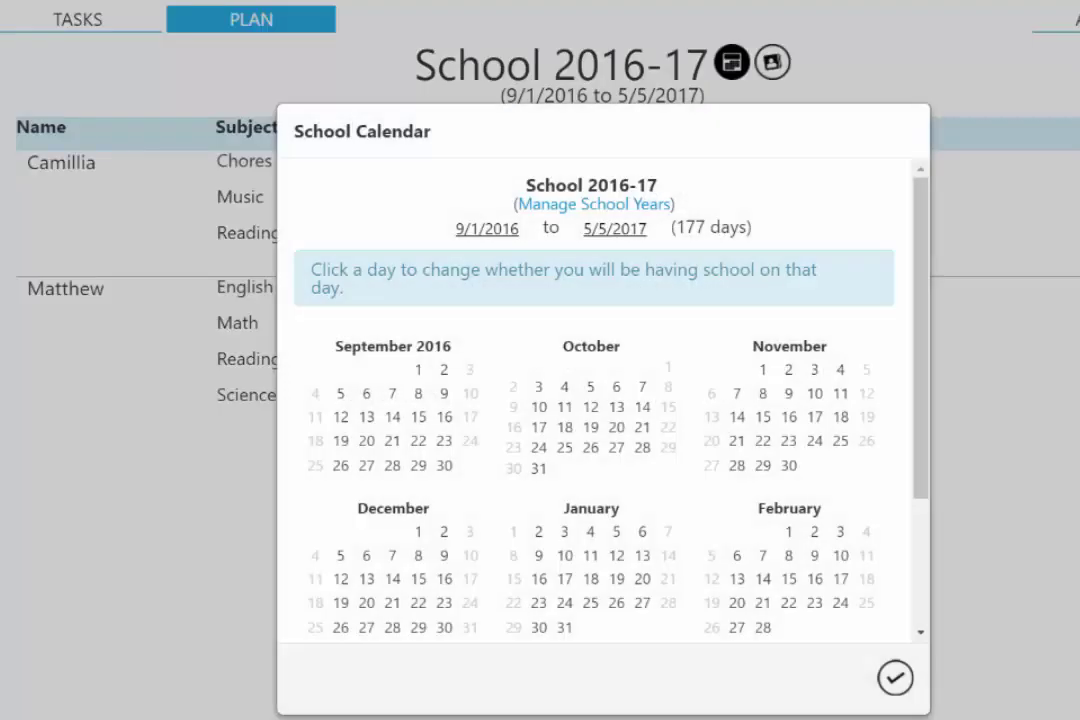
left_click(790, 442)
left_click(815, 442)
left_click(839, 443)
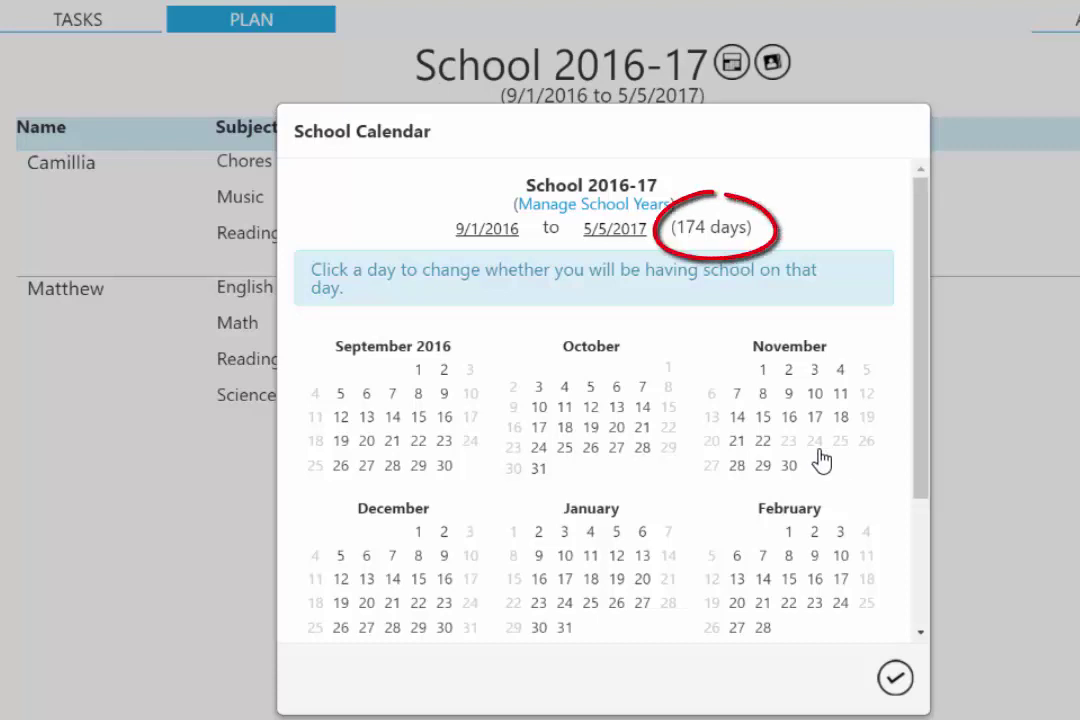
left_click(762, 443)
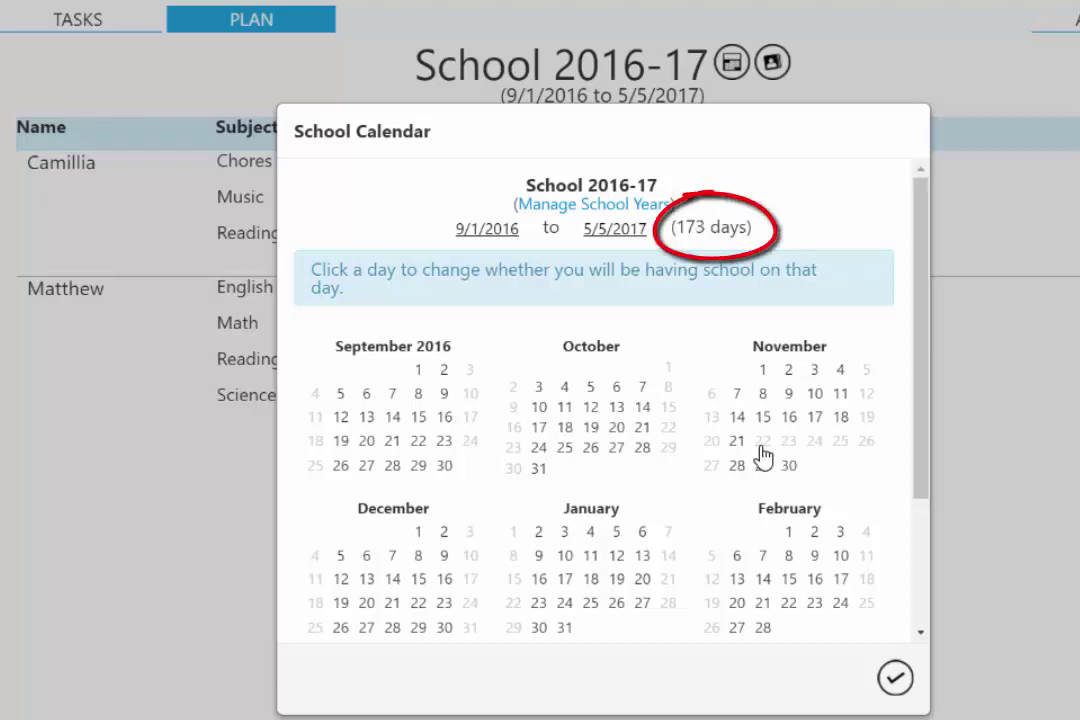
left_click(762, 445)
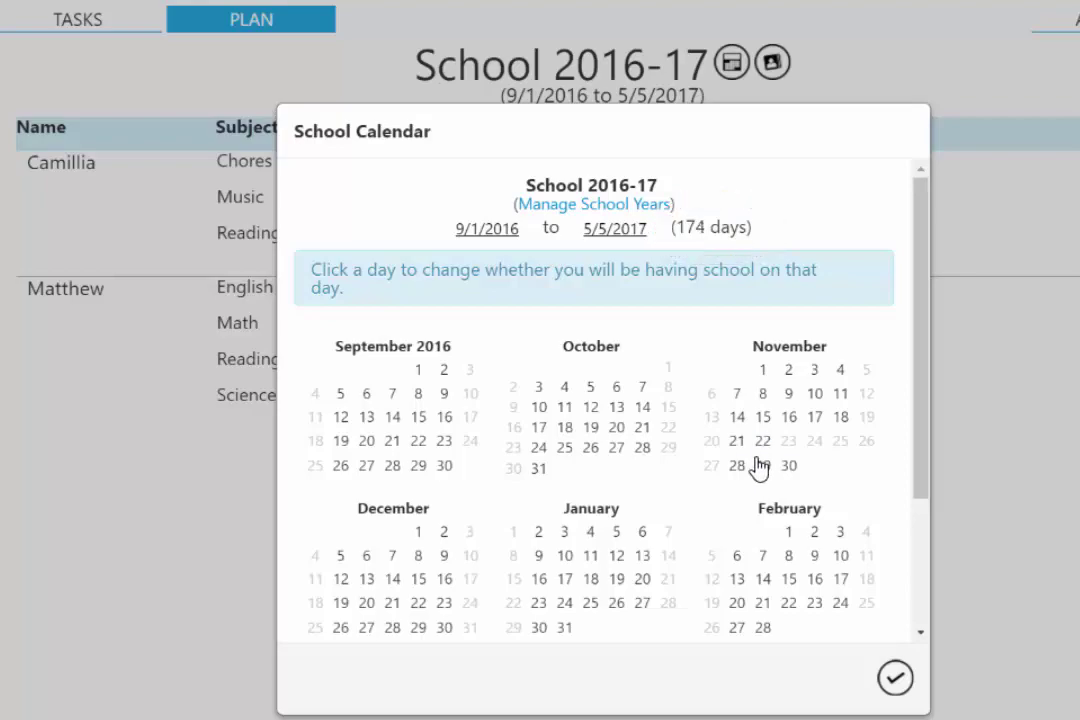
left_click(893, 678)
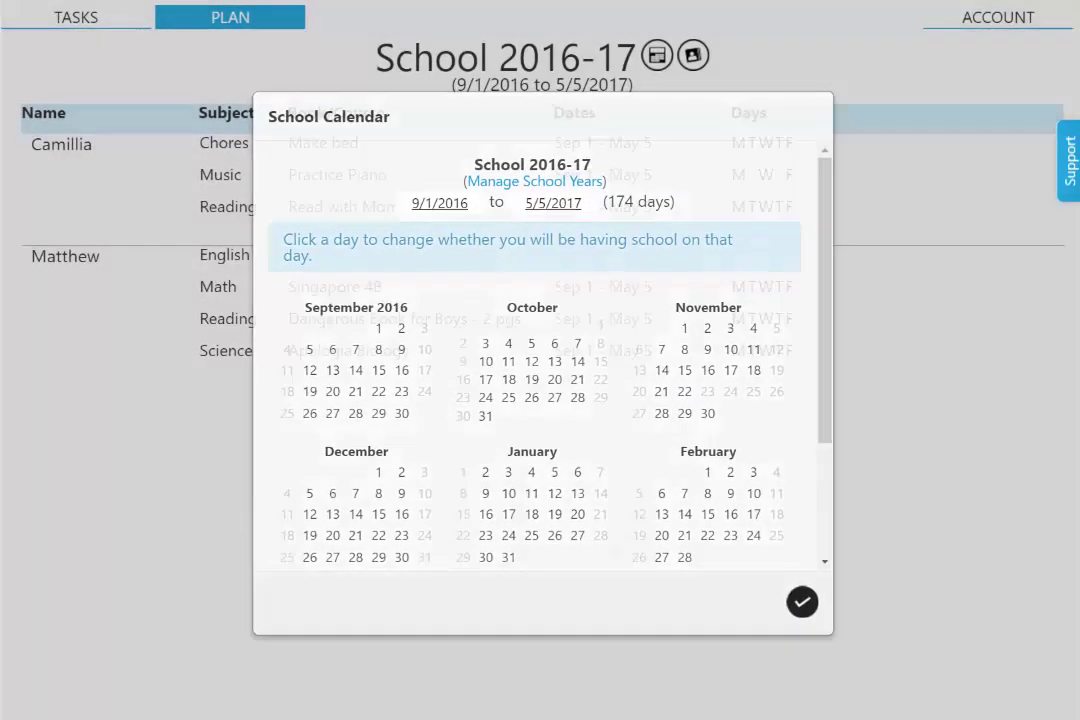